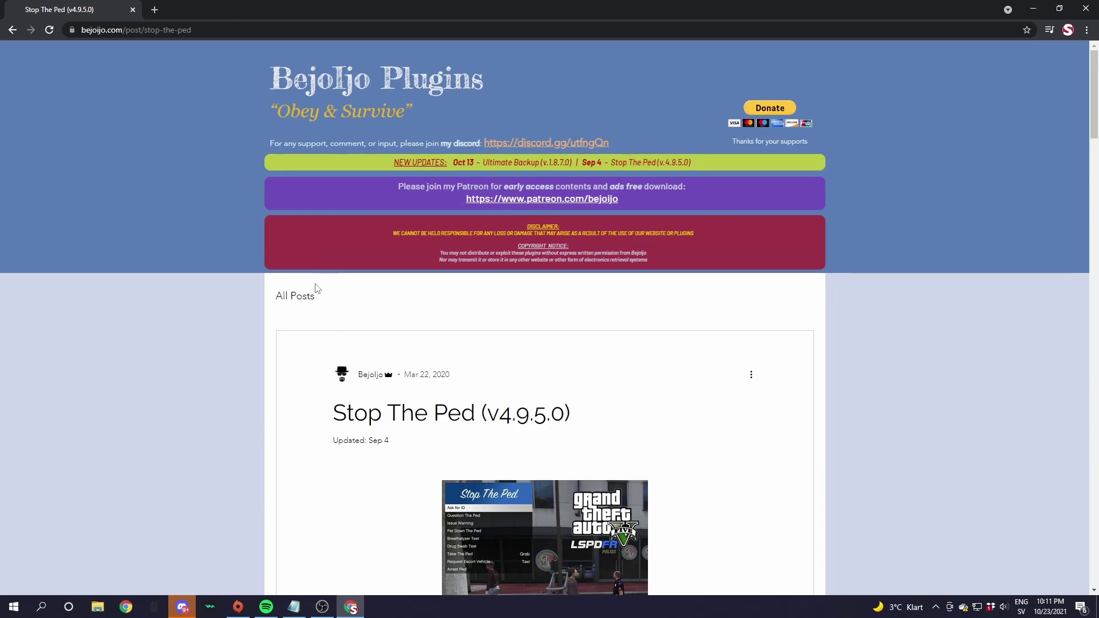
# Download StopThePed_4.9.5.0.rar from the Stop The Ped post, closing the AdBlock ad tab that pops up.
pyautogui.scroll(-5, 343, 287)
pyautogui.scroll(-20, 351, 303)
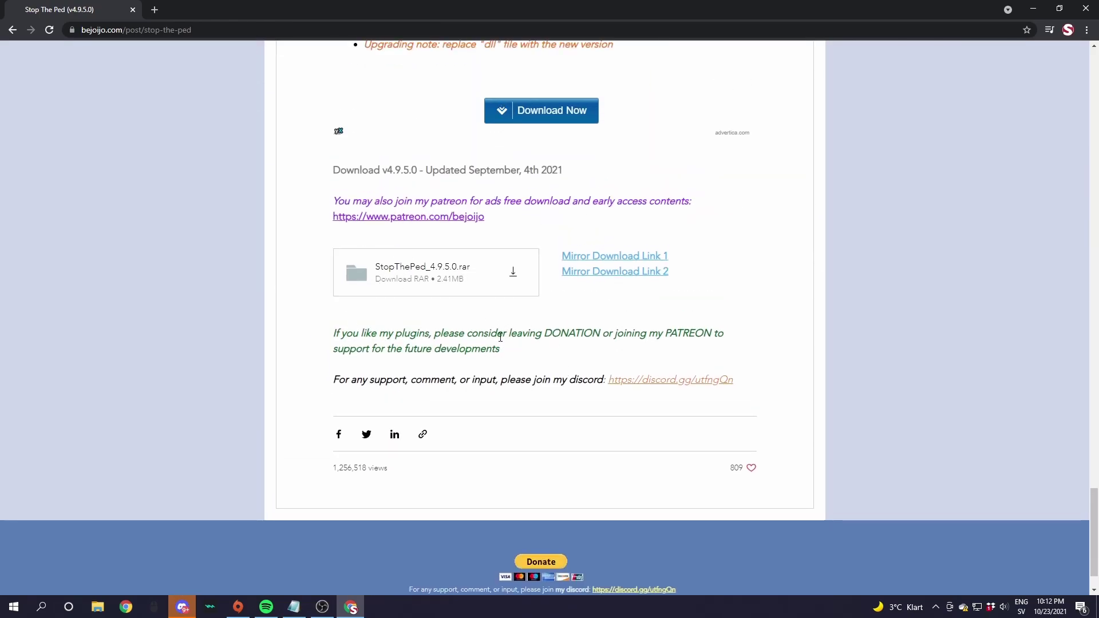
pyautogui.click(520, 273)
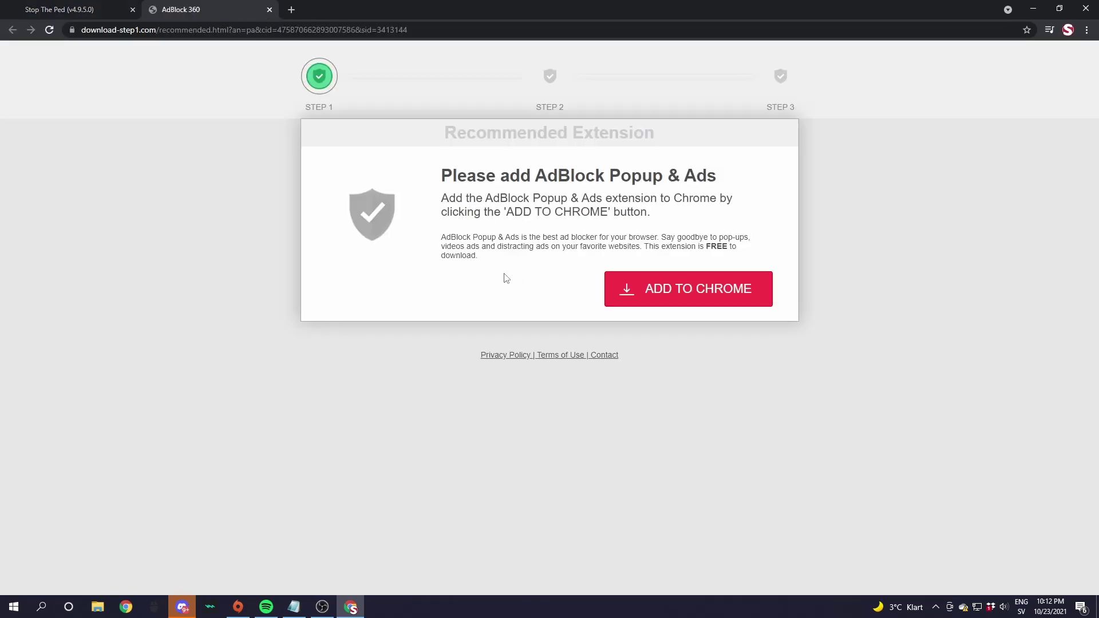
pyautogui.click(269, 10)
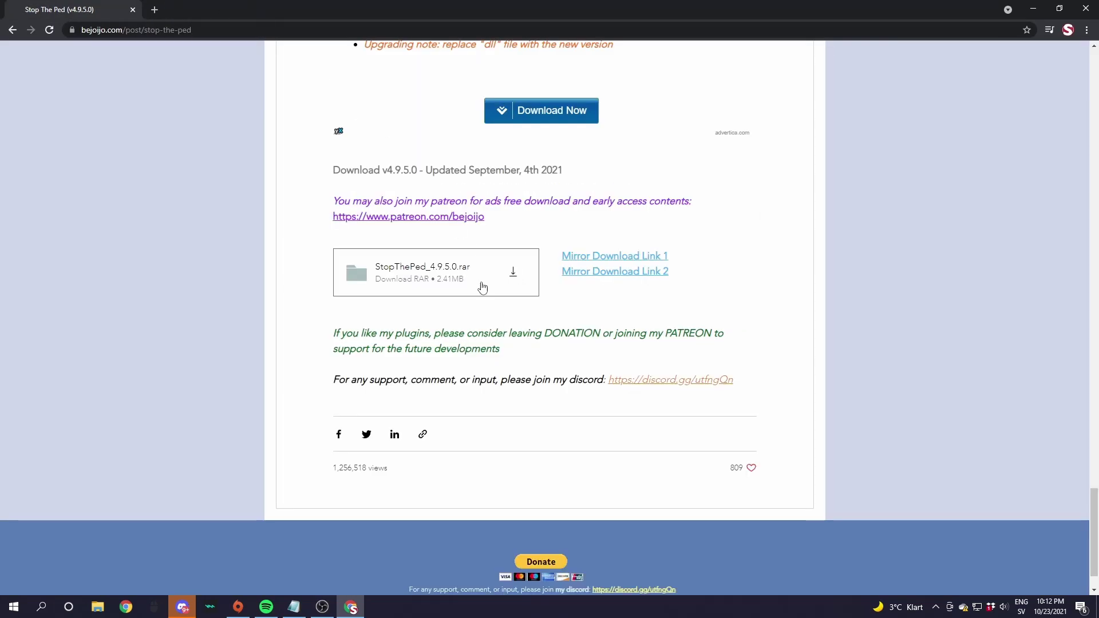
pyautogui.click(514, 277)
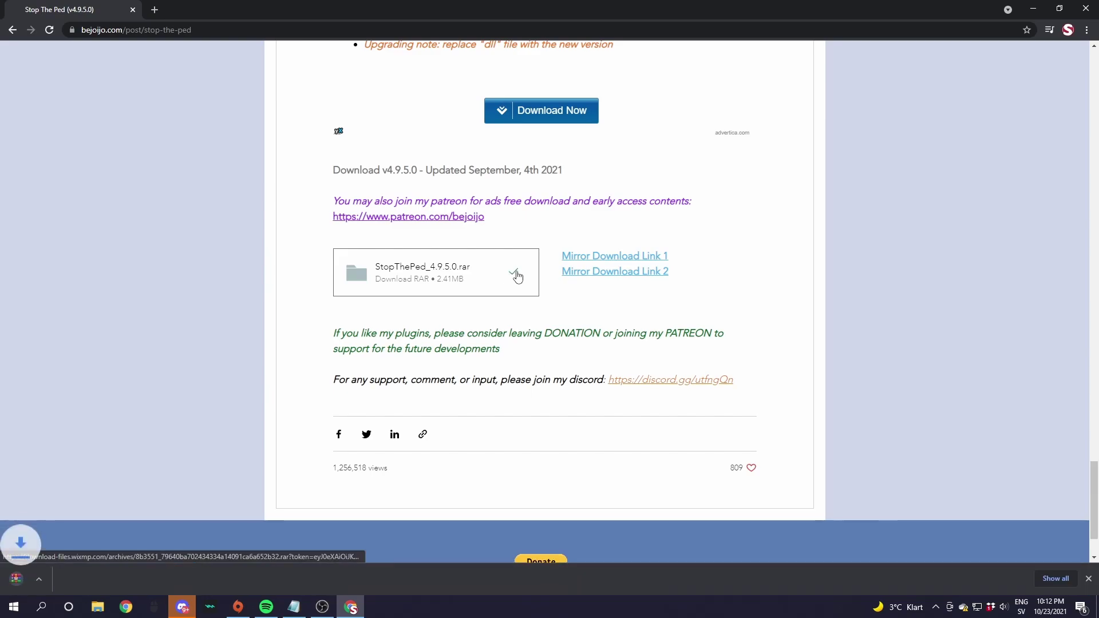
# Scroll to the bottom of the Ultimate Backup post and download the UltimateBackup .rar archive.
pyautogui.scroll(-9, 361, 266)
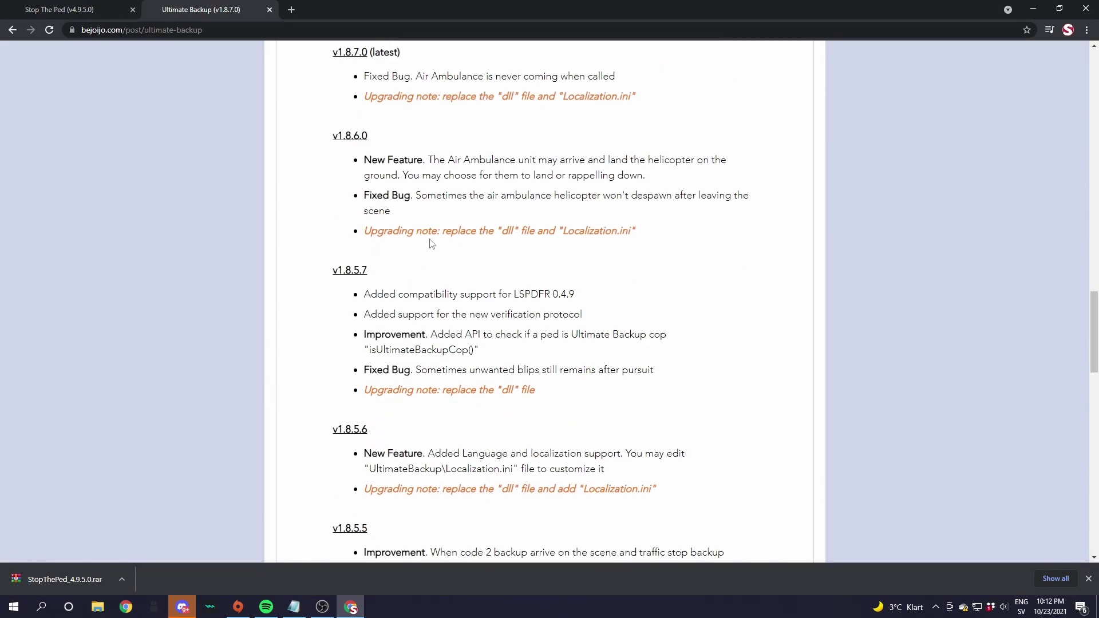
pyautogui.scroll(15, 435, 246)
pyautogui.scroll(7, 481, 337)
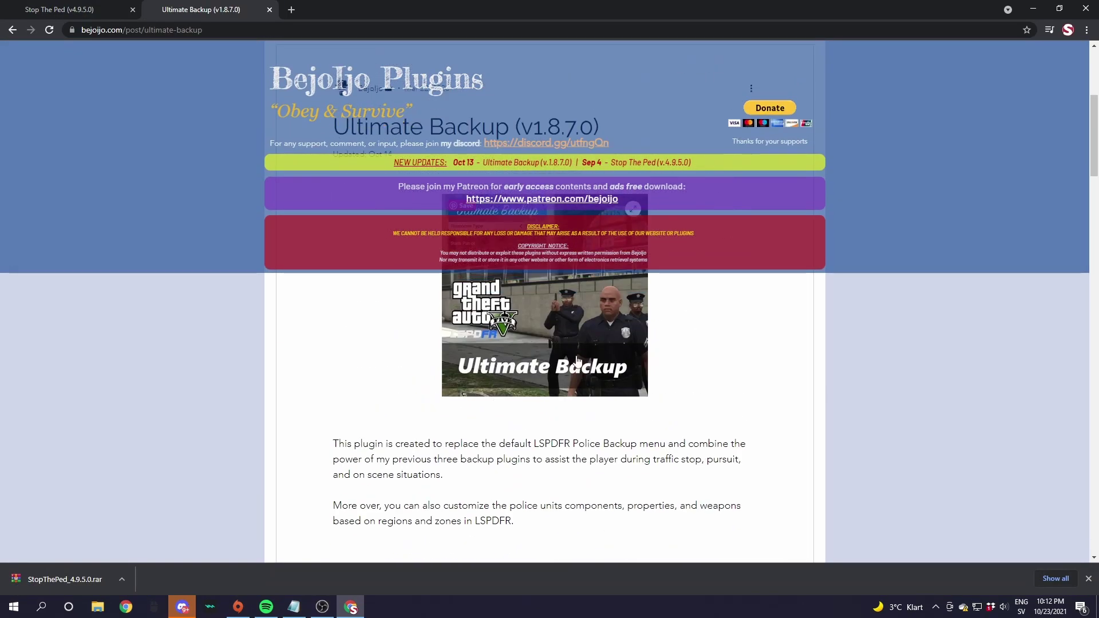
pyautogui.scroll(-15, 699, 341)
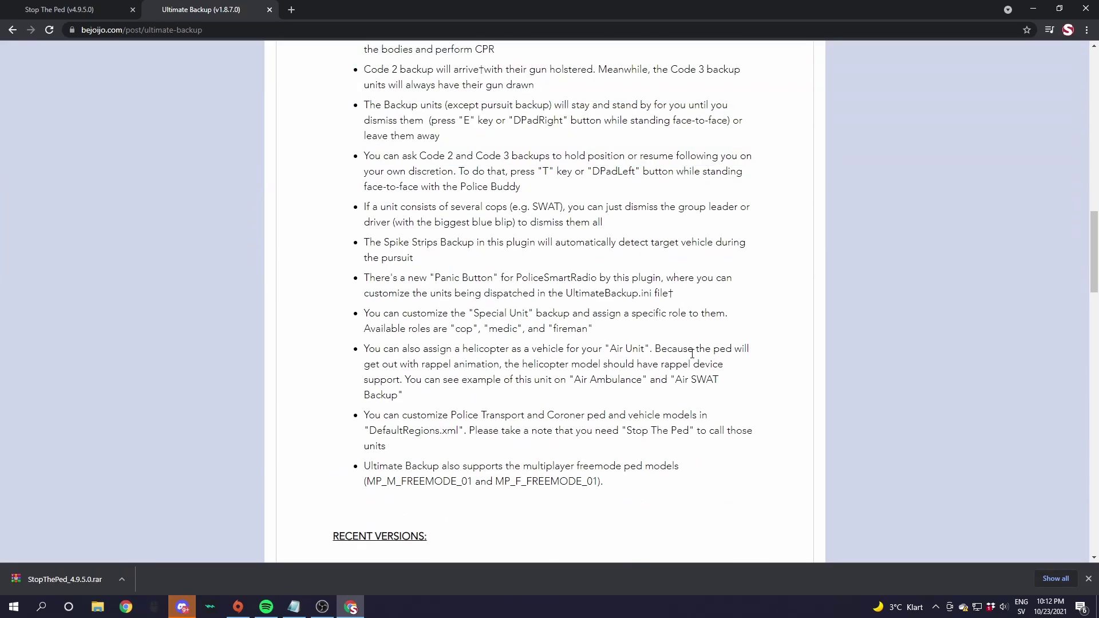
pyautogui.scroll(-10, 680, 351)
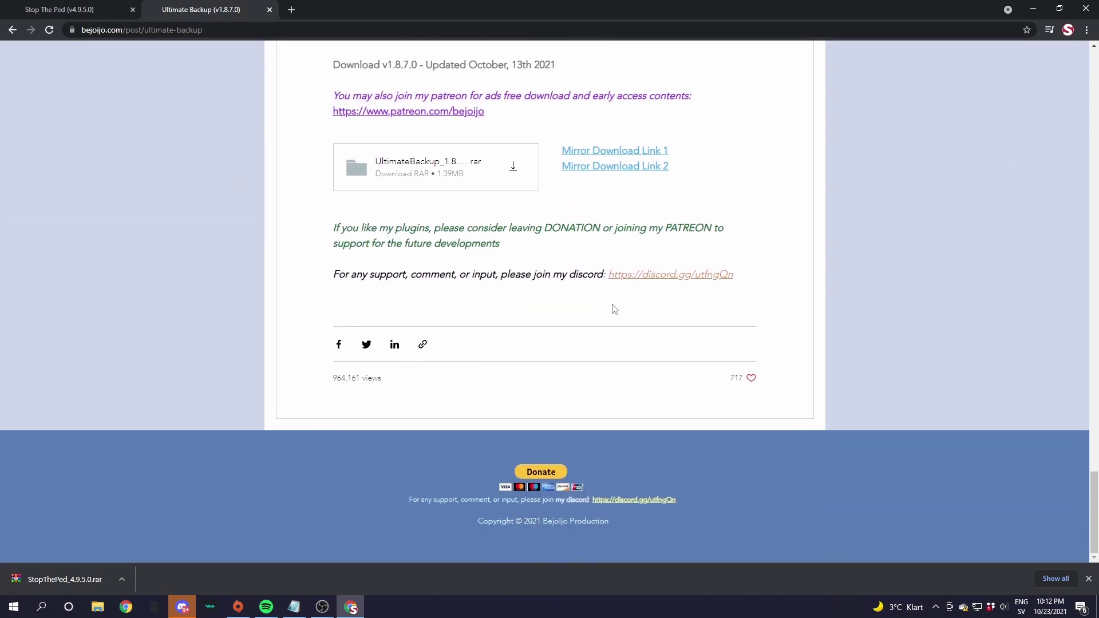
pyautogui.click(515, 174)
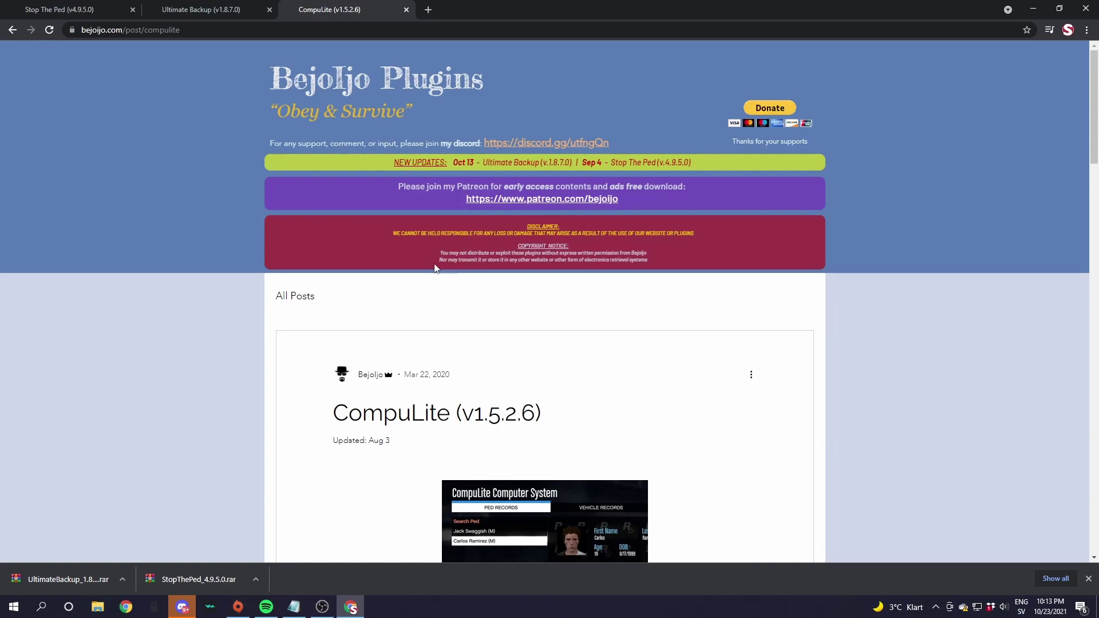
# Download CompuLite_1.5.2.6.rar from the CompuLite post.
pyautogui.scroll(-15, 474, 363)
pyautogui.scroll(2, 416, 350)
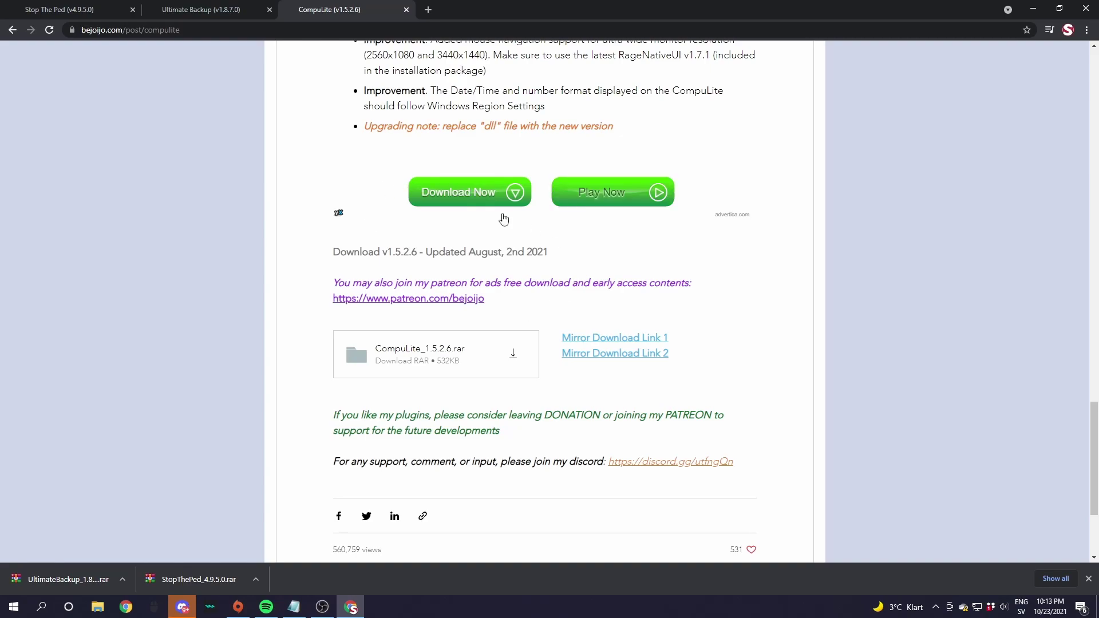
pyautogui.click(517, 355)
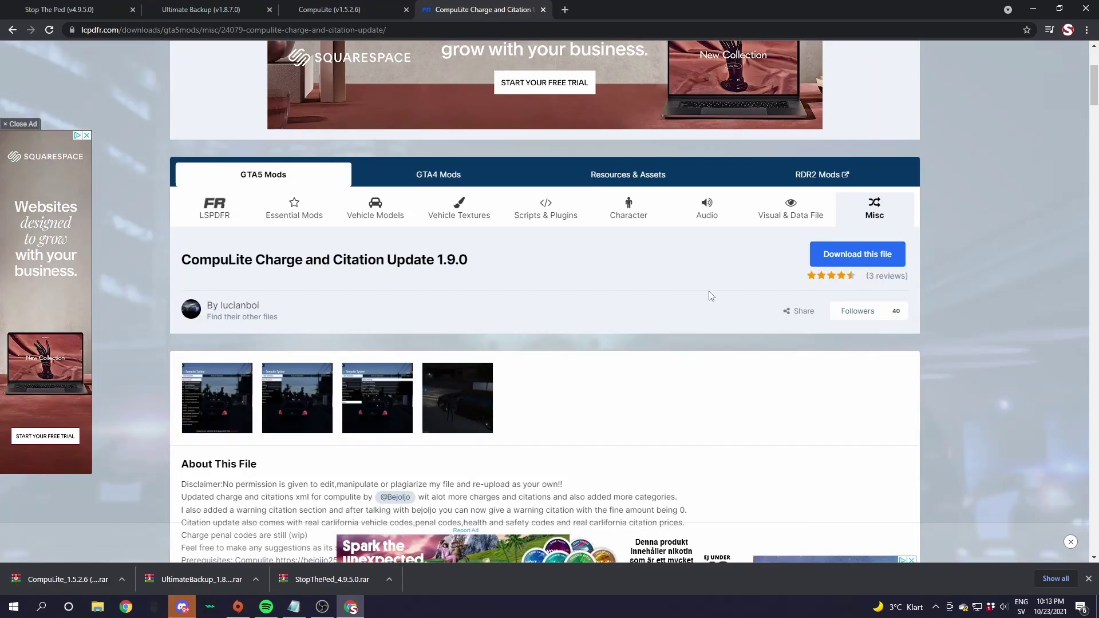
# Download the current 10.87 kB XML.rar from the Charge and Citation Update file list.
pyautogui.scroll(-4, 696, 320)
pyautogui.scroll(7, 676, 372)
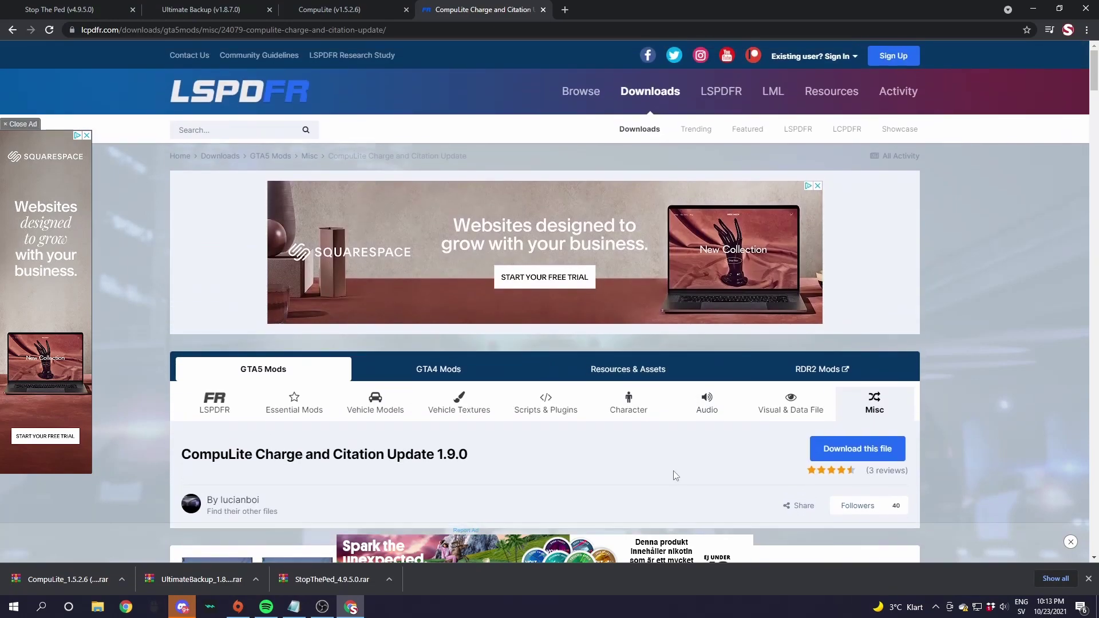
pyautogui.scroll(-2, 635, 497)
pyautogui.scroll(-2, 634, 497)
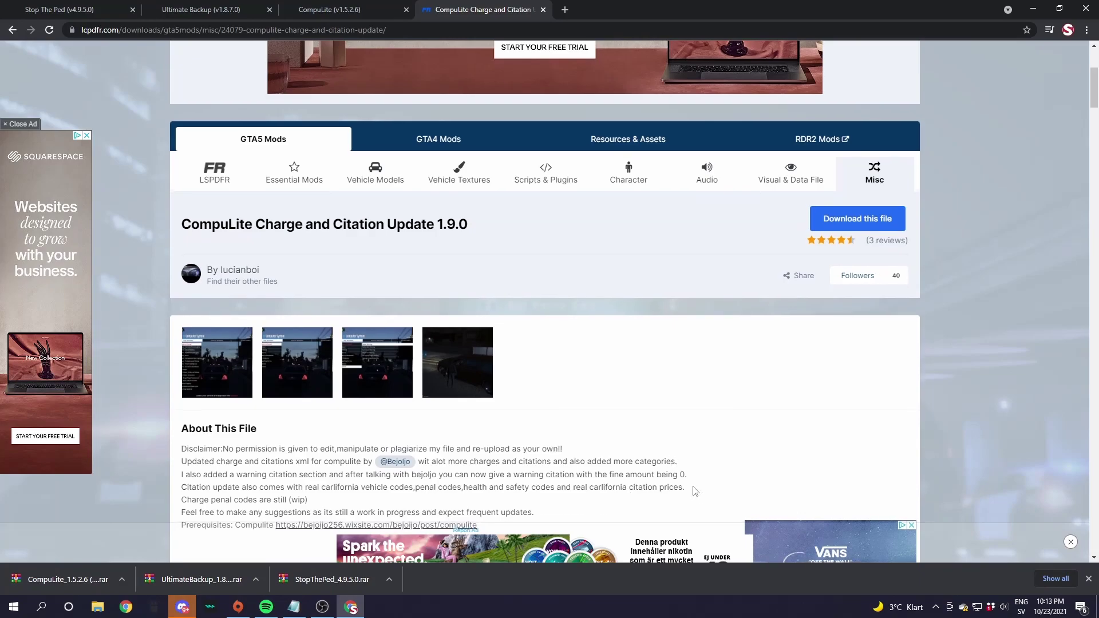
pyautogui.scroll(-10, 646, 435)
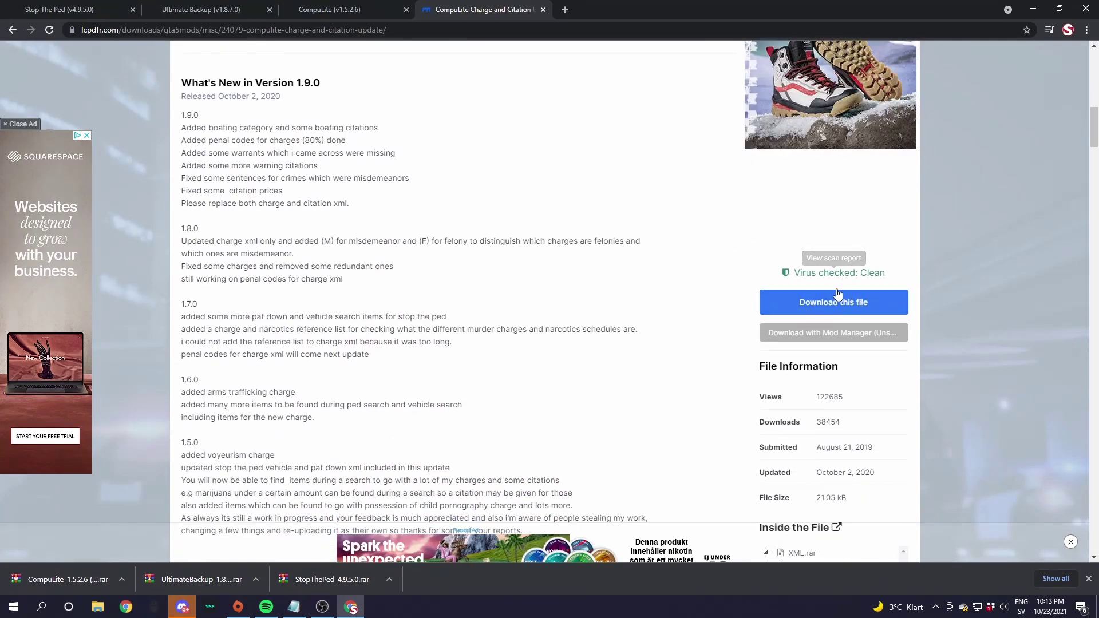
pyautogui.click(822, 302)
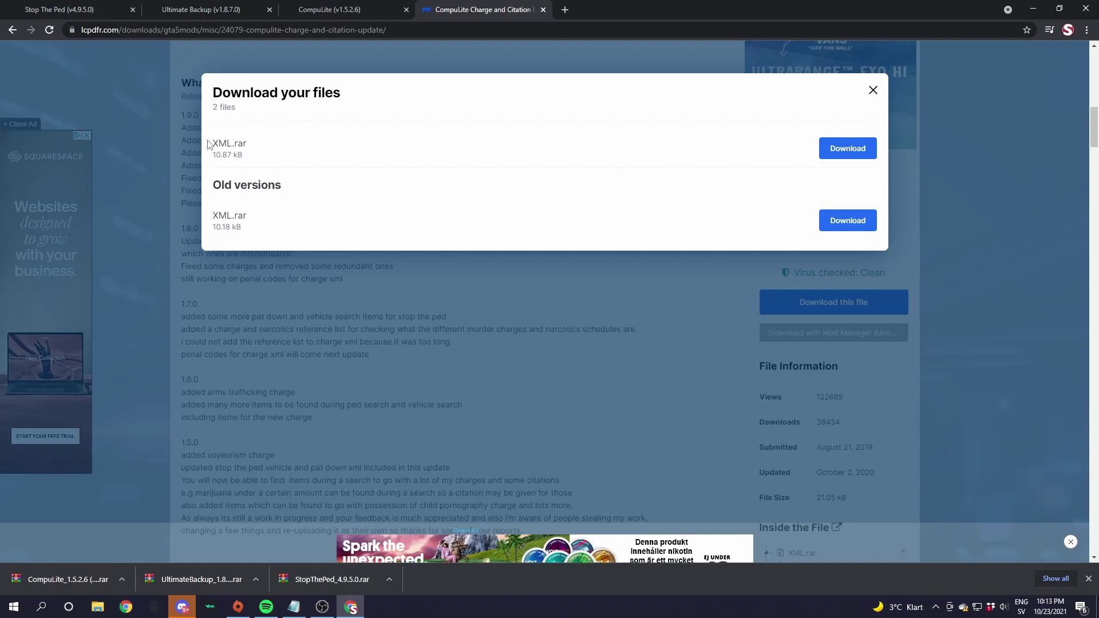
pyautogui.moveTo(208, 144)
pyautogui.mouseDown()
pyautogui.moveTo(257, 152)
pyautogui.moveTo(227, 144)
pyautogui.mouseUp()
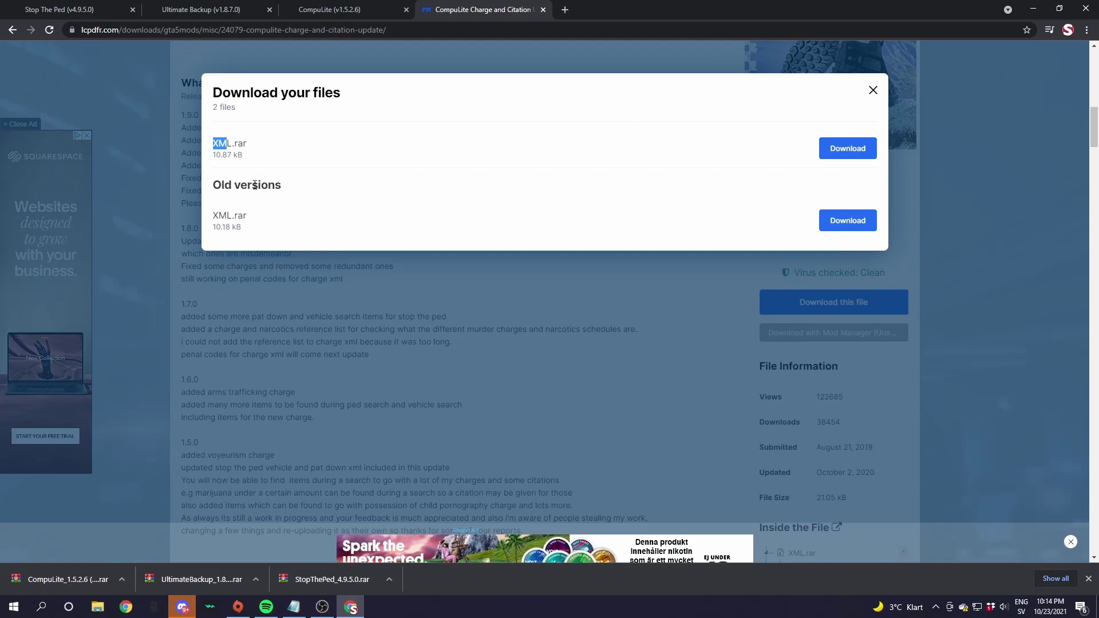
pyautogui.click(865, 148)
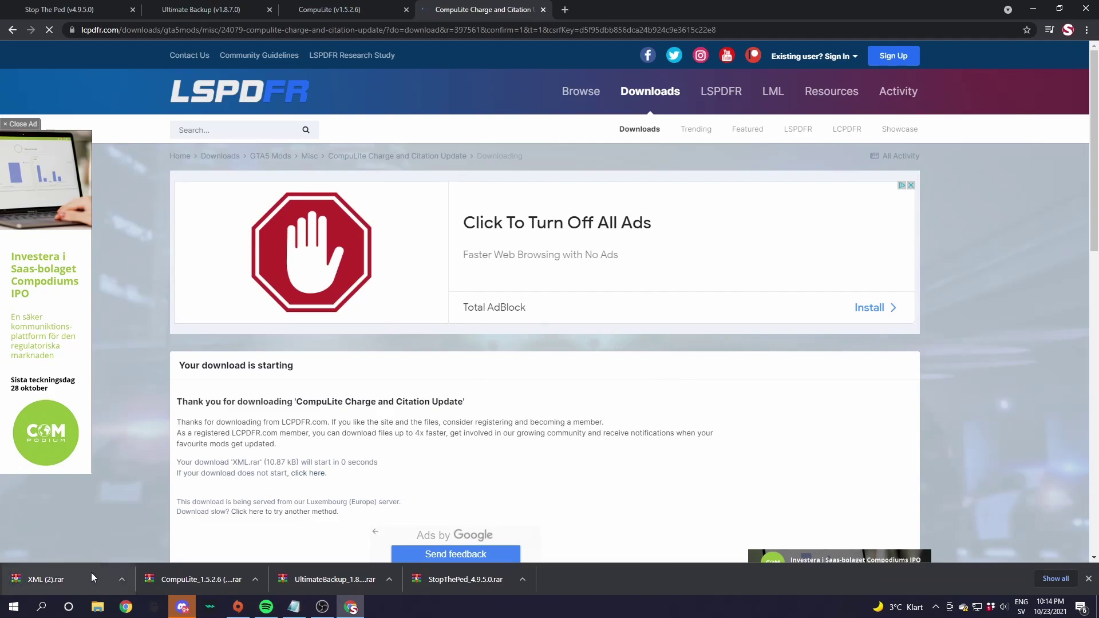
# Reopen the closed Player Location Display tab and scroll through the post.
pyautogui.hotkey('ctrl', 'shift', 't')
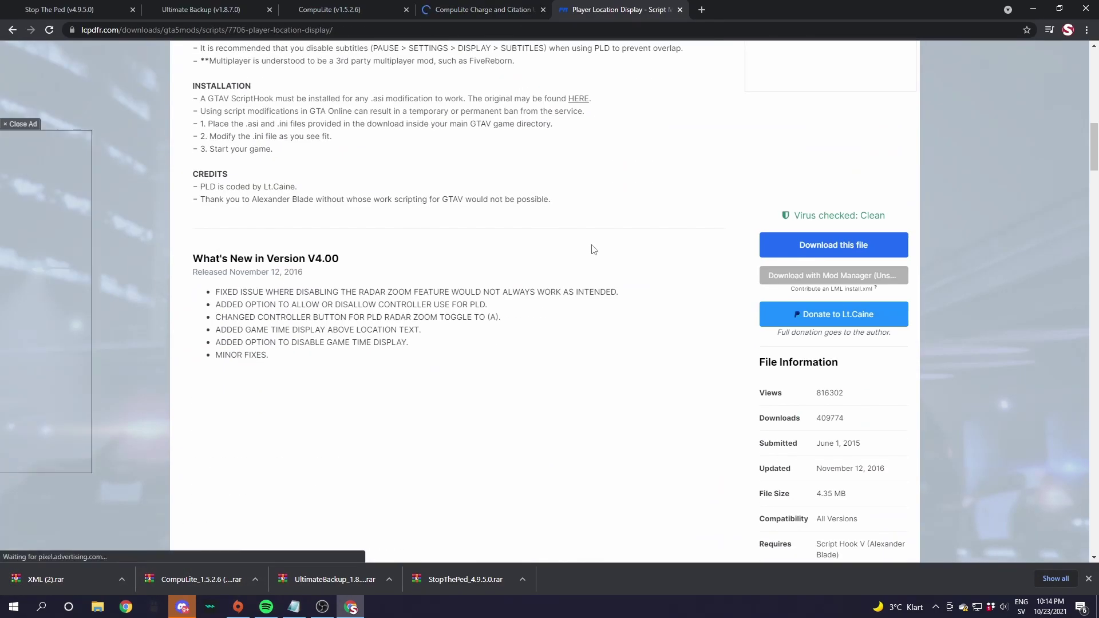
pyautogui.scroll(5, 592, 275)
pyautogui.scroll(7, 592, 289)
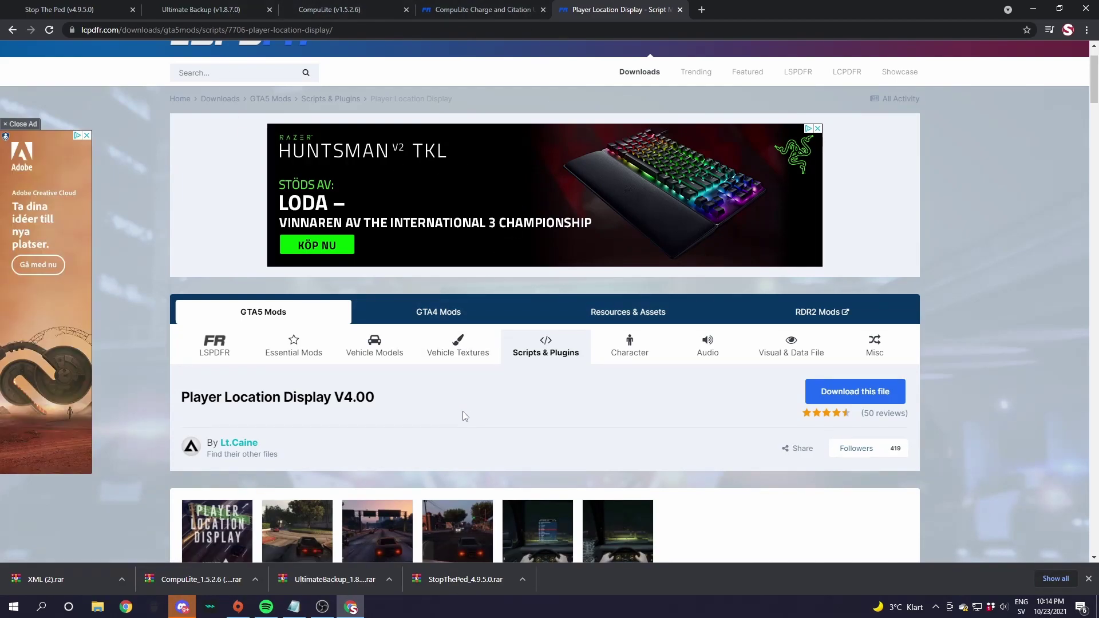
pyautogui.scroll(-4, 466, 416)
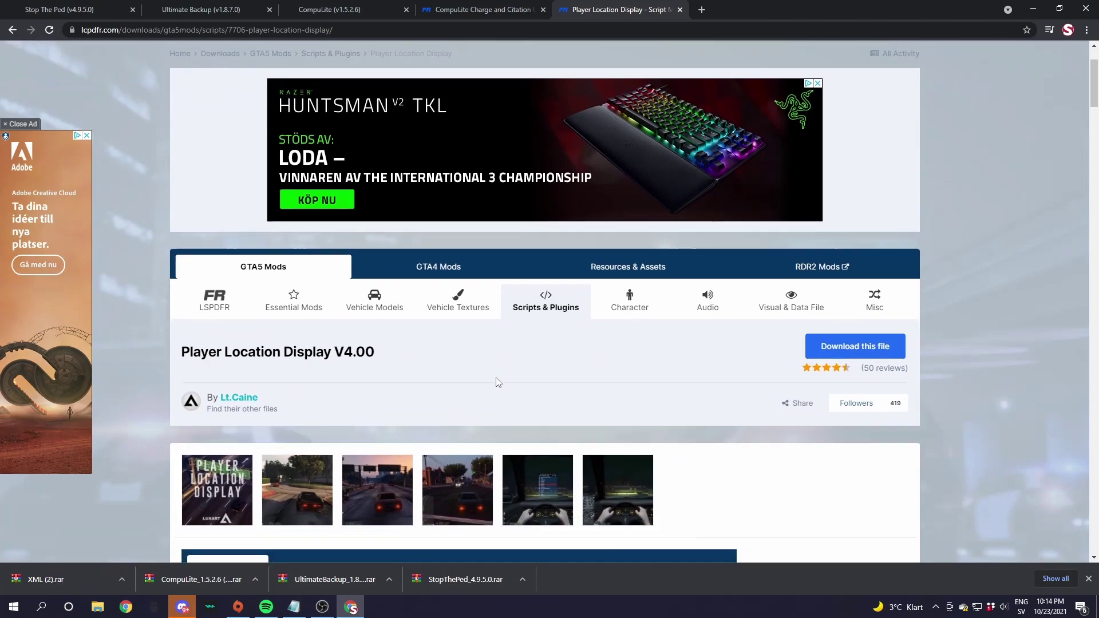
pyautogui.scroll(5, 230, 362)
pyautogui.scroll(-15, 338, 215)
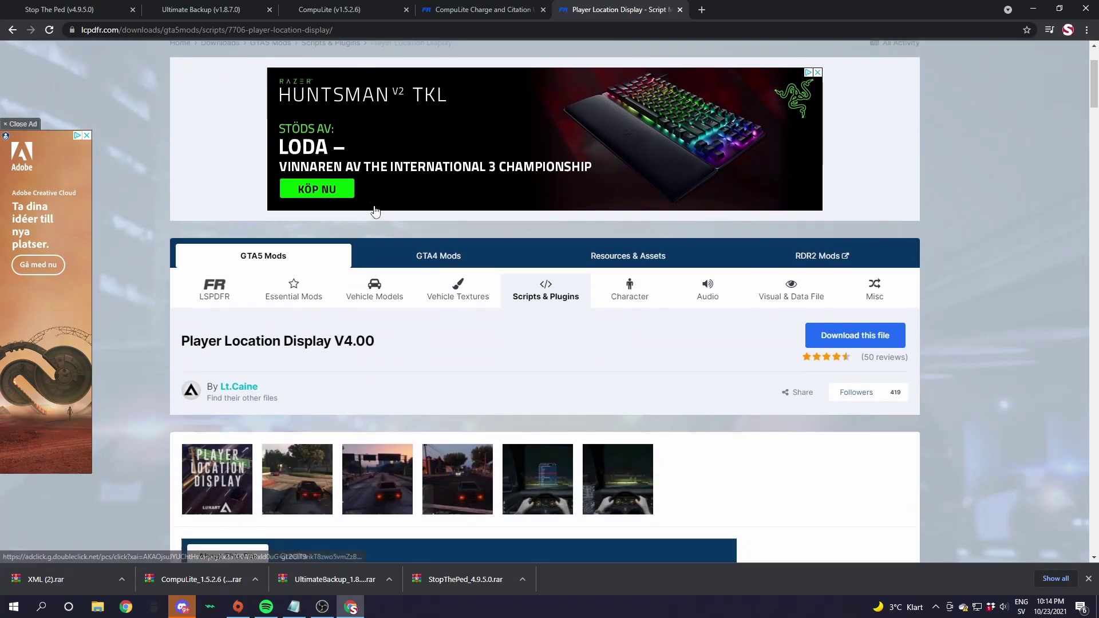
pyautogui.scroll(1, 528, 238)
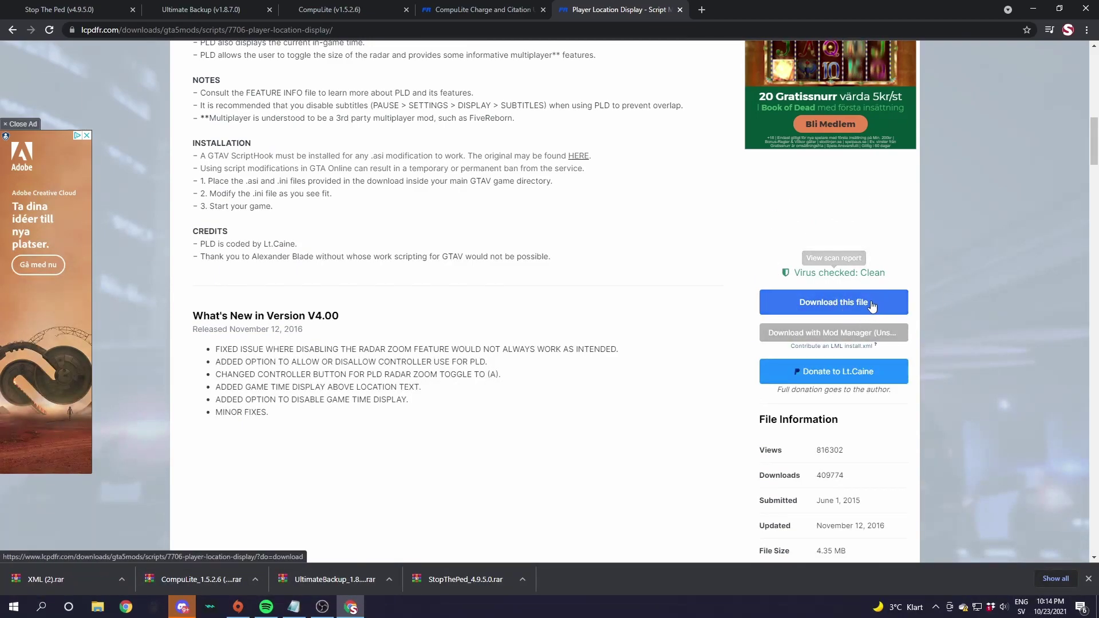
# Agree to the terms to download PLD V4.00.rar, then reopen the License Plate Randomizer tab.
pyautogui.click(802, 302)
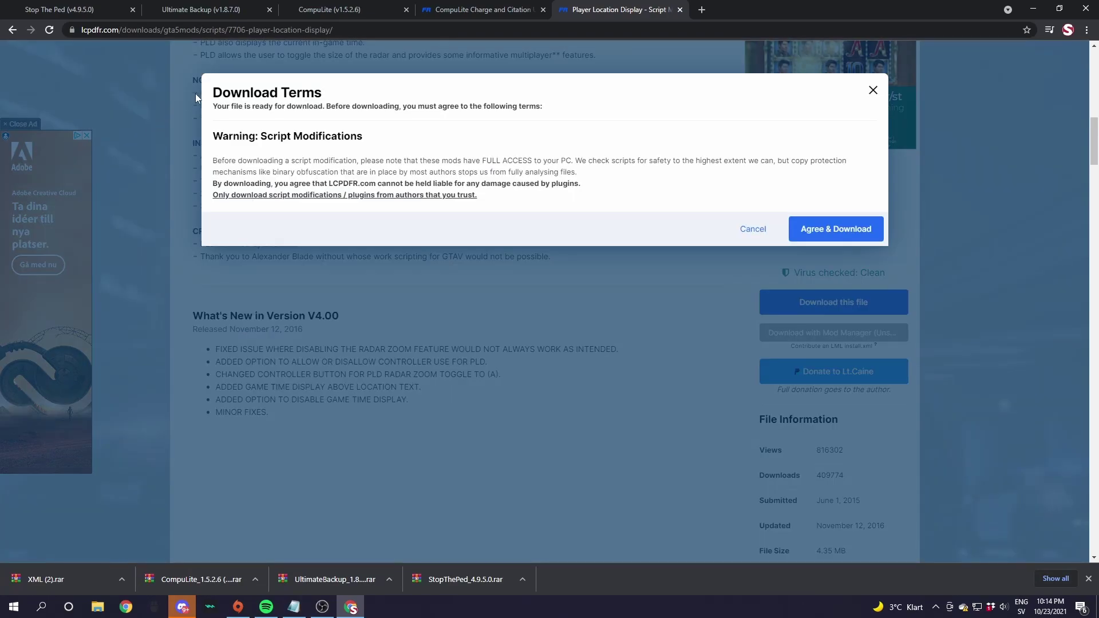
pyautogui.moveTo(212, 87); pyautogui.dragTo(544, 110)
pyautogui.click(825, 236)
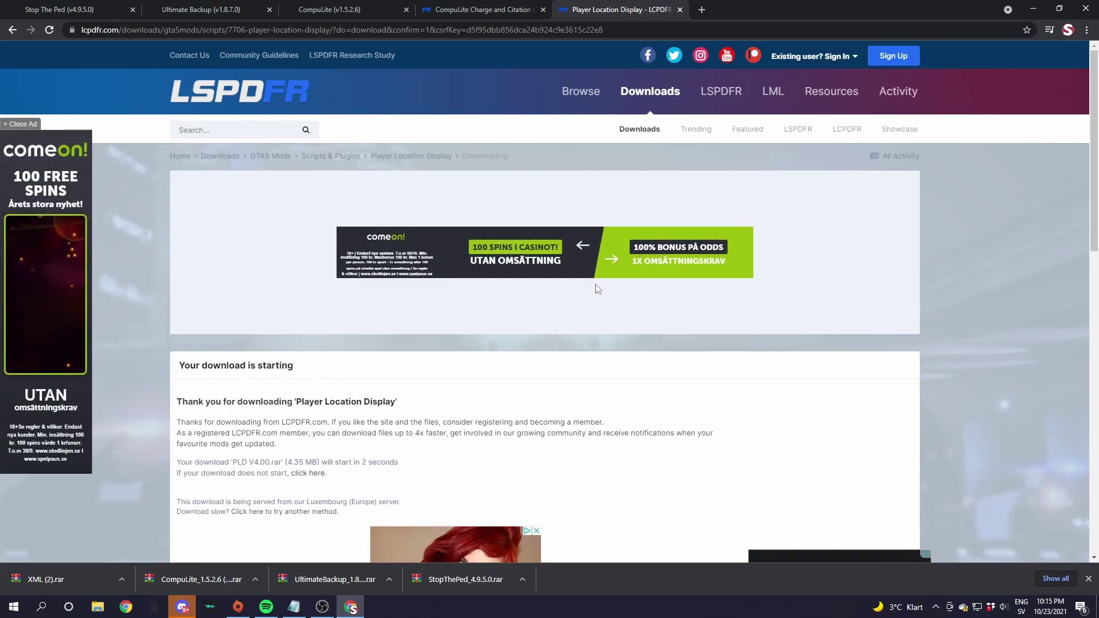
pyautogui.hotkey('ctrl', 'shift', 't')
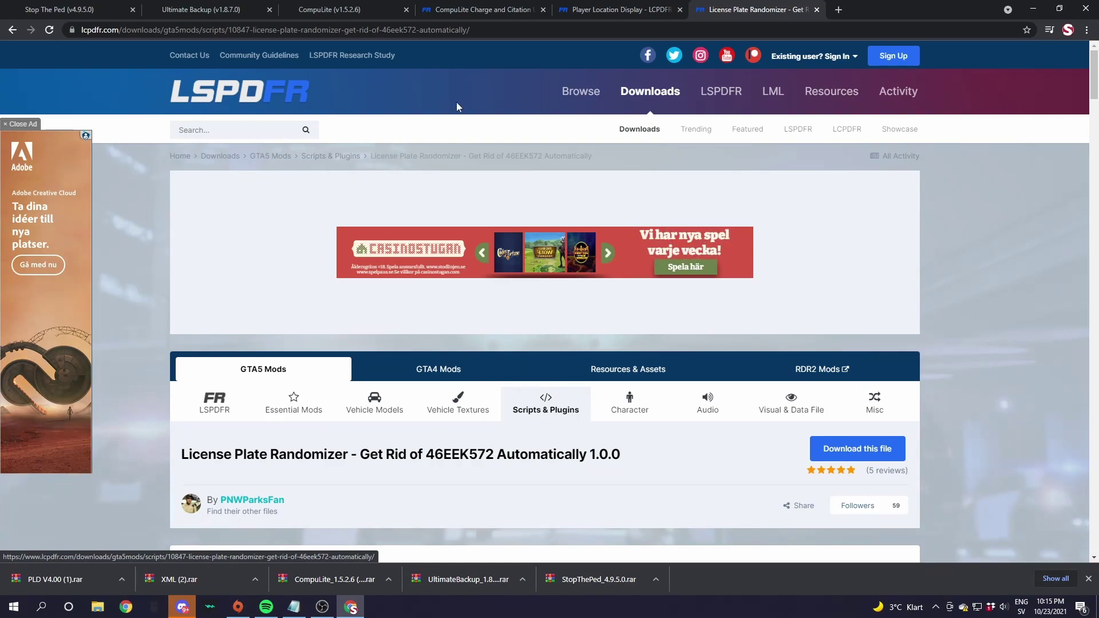
# Agree to the terms to download LicensePlateRandomizer.zip, then close Chrome.
pyautogui.scroll(-12, 596, 167)
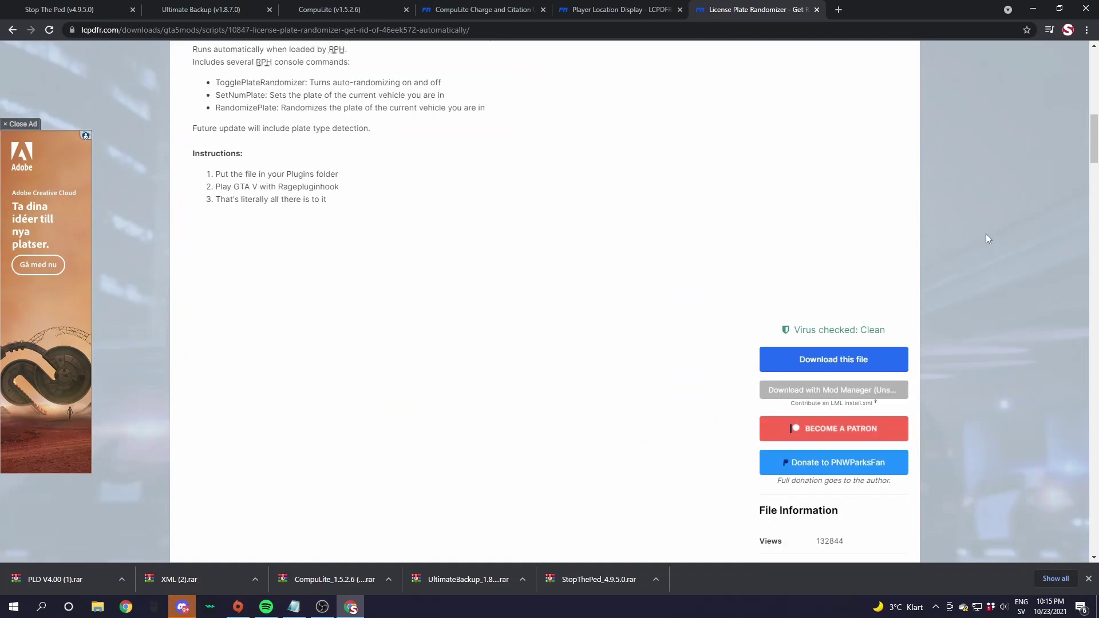
pyautogui.click(820, 359)
pyautogui.moveTo(217, 93); pyautogui.dragTo(350, 101)
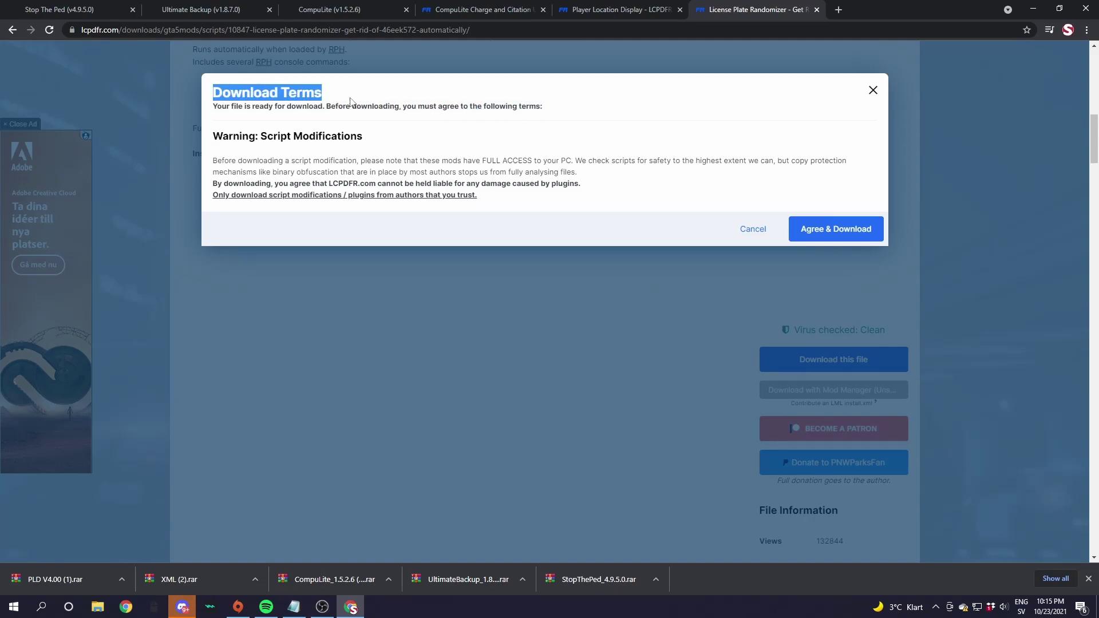
pyautogui.click(832, 238)
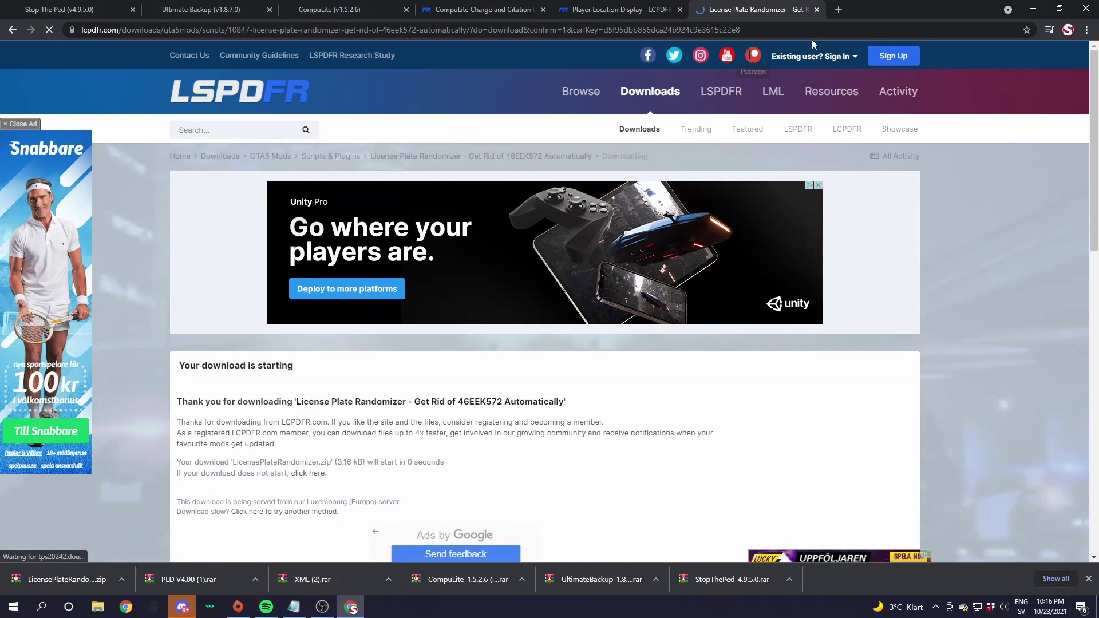
pyautogui.click(1085, 8)
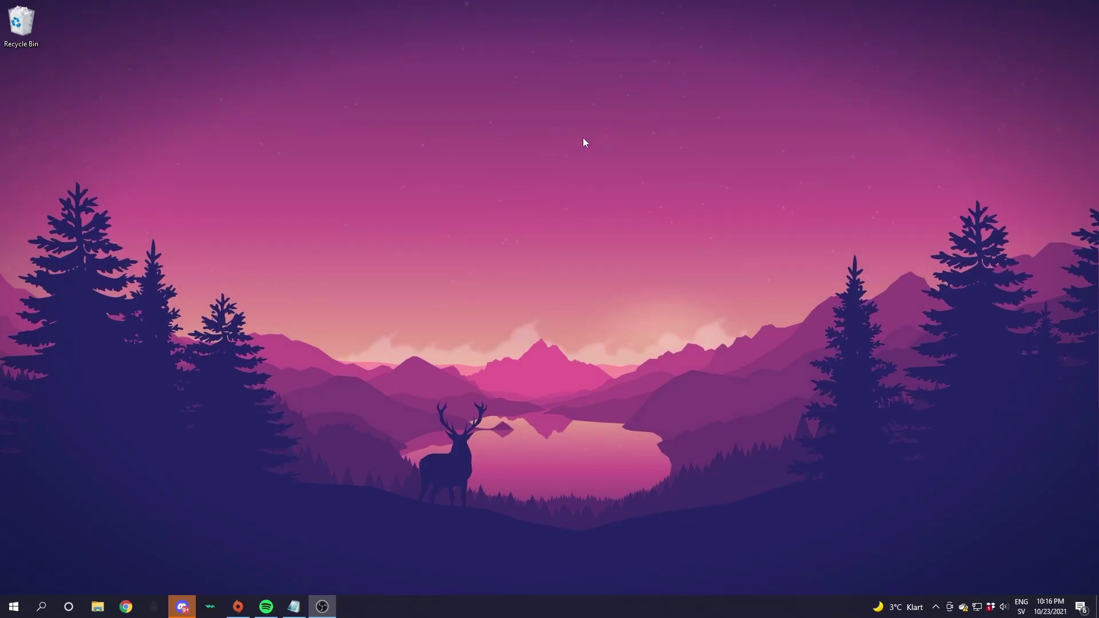
# Move the six archives downloaded today from Downloads onto the desktop and minimize Explorer.
pyautogui.click(97, 608)
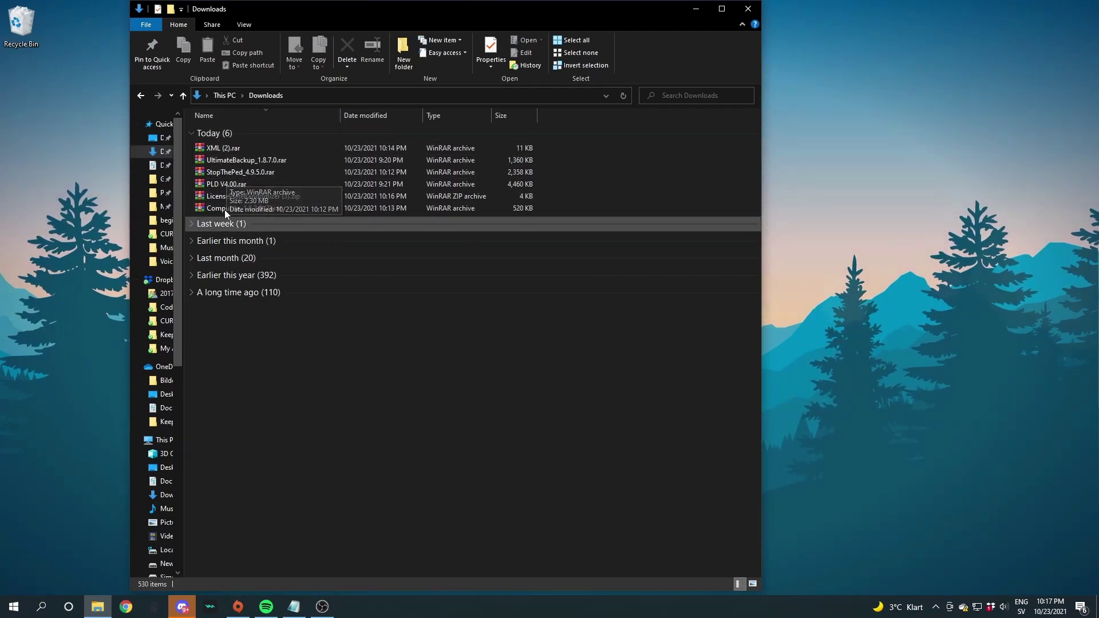
pyautogui.moveTo(595, 212); pyautogui.dragTo(404, 150)
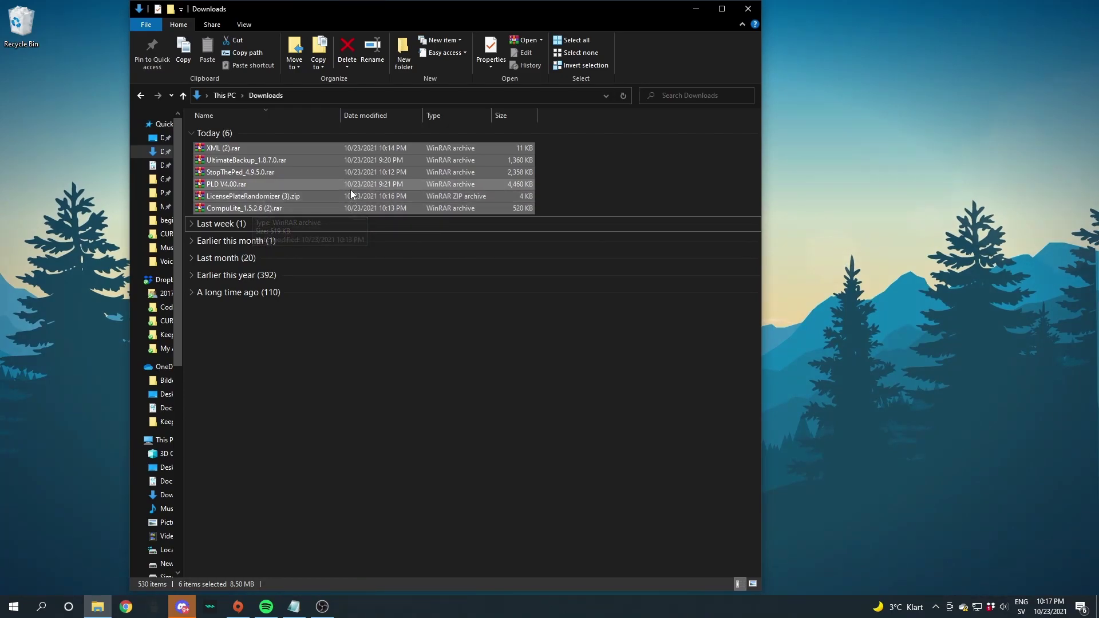
pyautogui.moveTo(352, 184); pyautogui.dragTo(919, 184)
pyautogui.press('super+d')
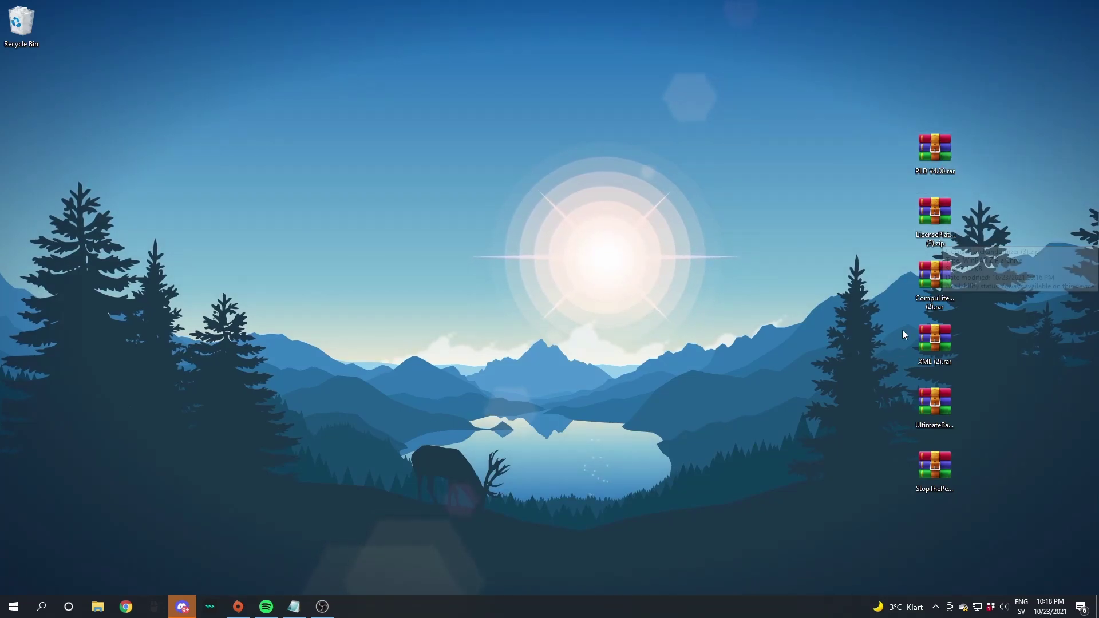
# Open the StopThePed_4.9.5.0.rar inner folder beside an enlarged GTAV folder window.
pyautogui.doubleClick(935, 470)
pyautogui.click(993, 277)
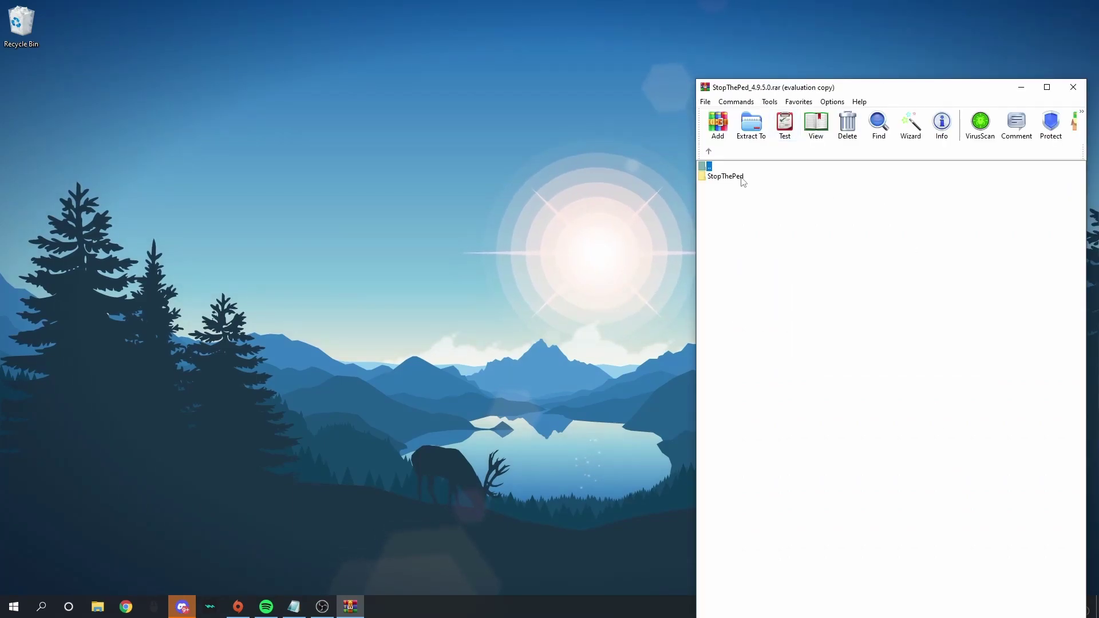
pyautogui.doubleClick(727, 177)
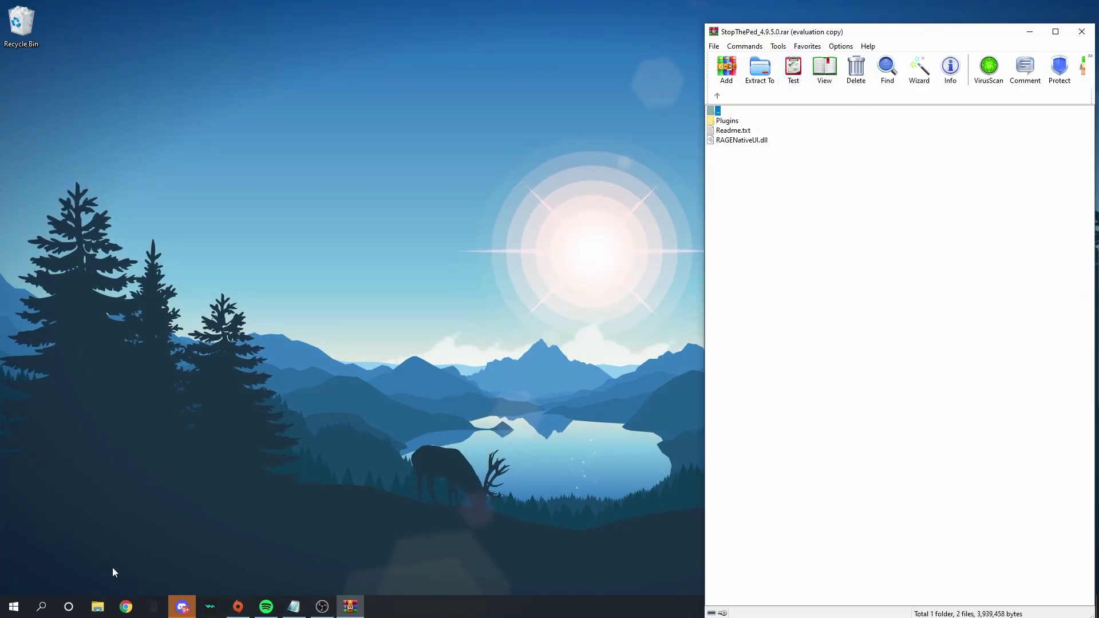
pyautogui.click(98, 608)
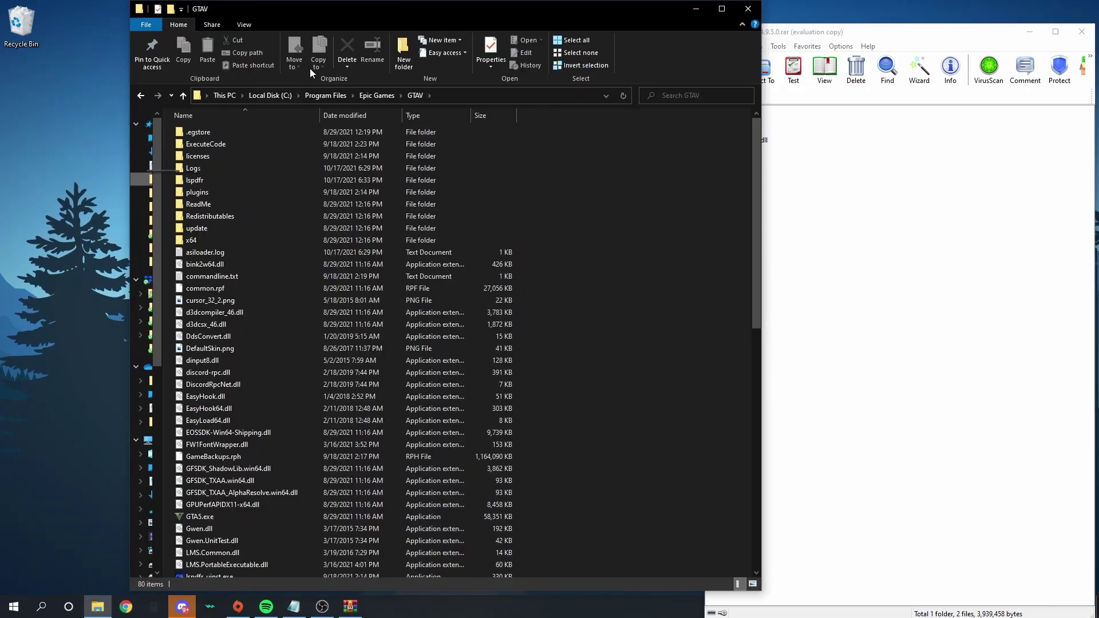
pyautogui.moveTo(339, 7); pyautogui.dragTo(217, 15)
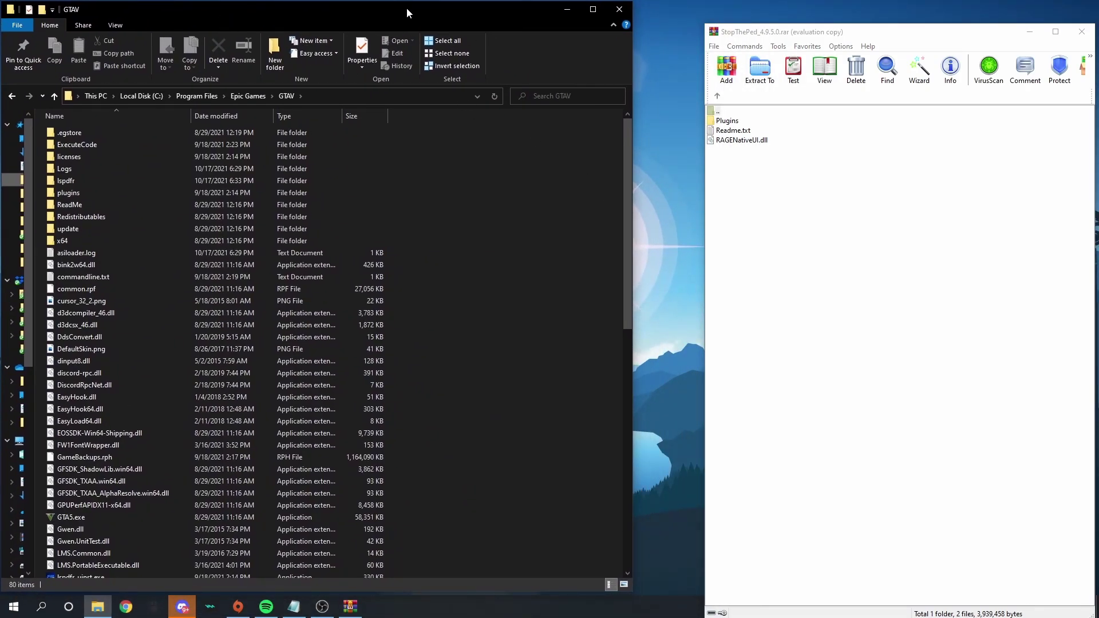
pyautogui.moveTo(406, 8); pyautogui.dragTo(406, 7)
pyautogui.moveTo(459, 591); pyautogui.dragTo(458, 601)
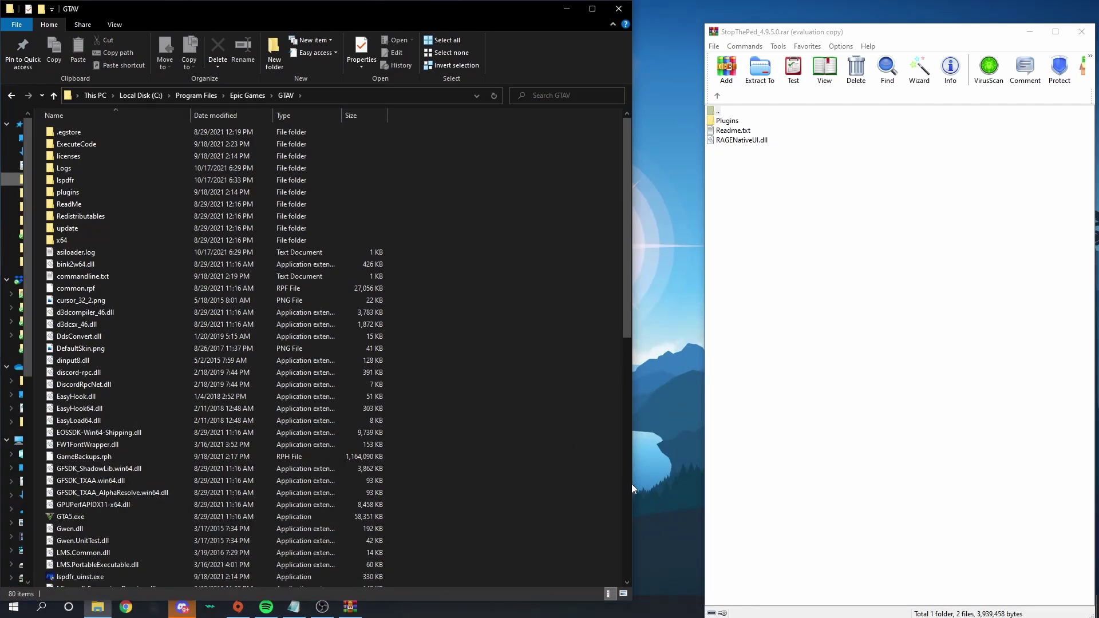
pyautogui.moveTo(631, 483); pyautogui.dragTo(675, 471)
pyautogui.doubleClick(856, 25)
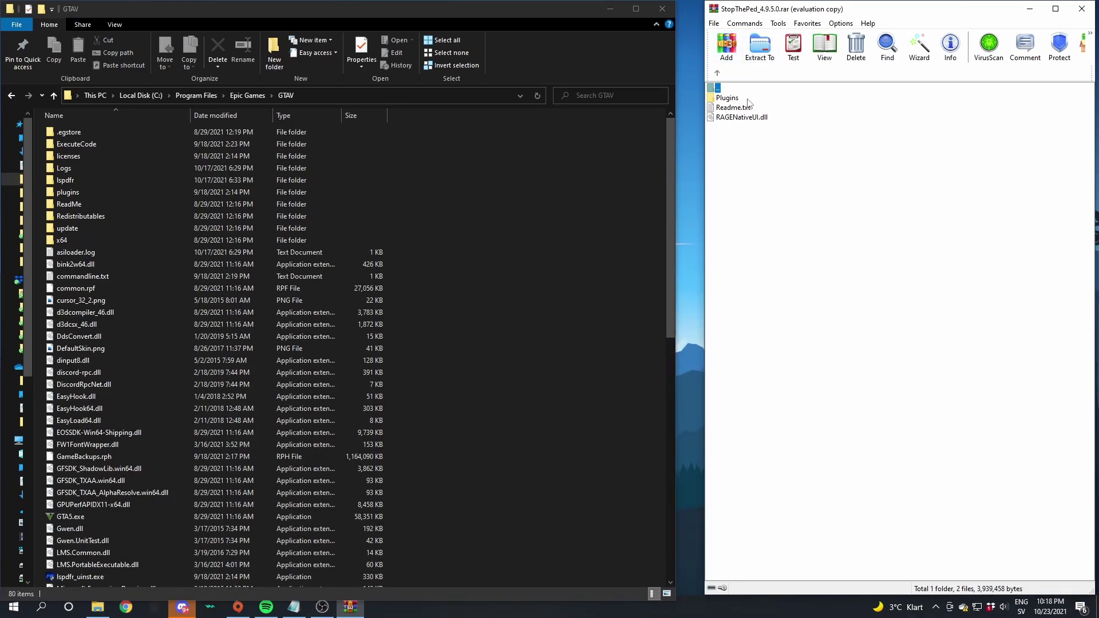
# Copy the Plugins folder and RAGENativeUI.dll into GTAV, then close the archive.
pyautogui.click(747, 98)
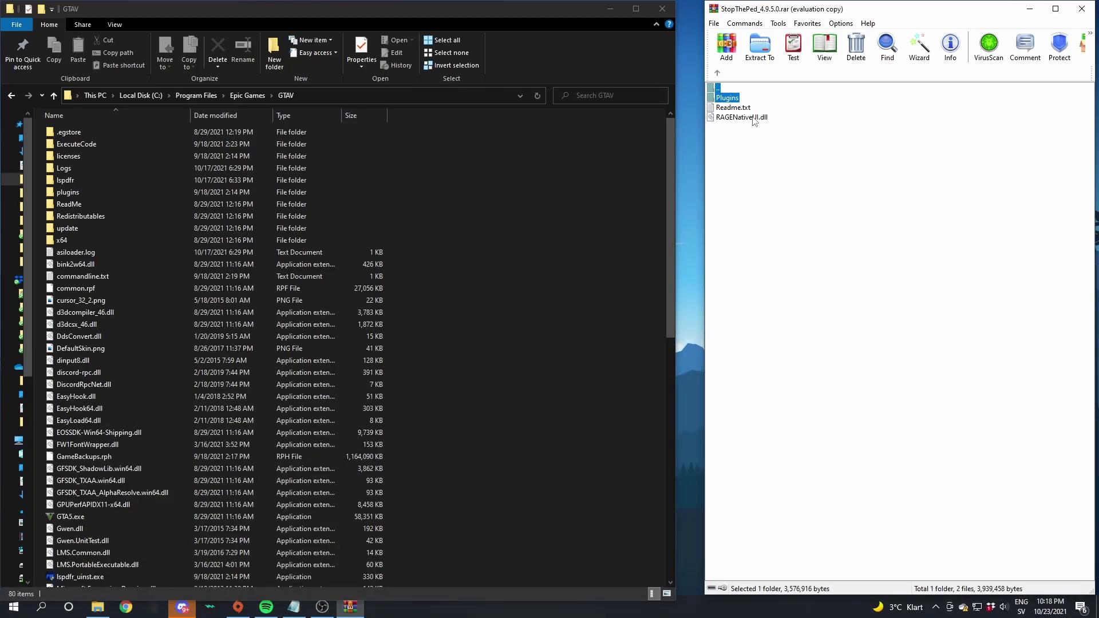
pyautogui.keyDown('ctrl'); pyautogui.click(754, 118); pyautogui.keyUp('ctrl')
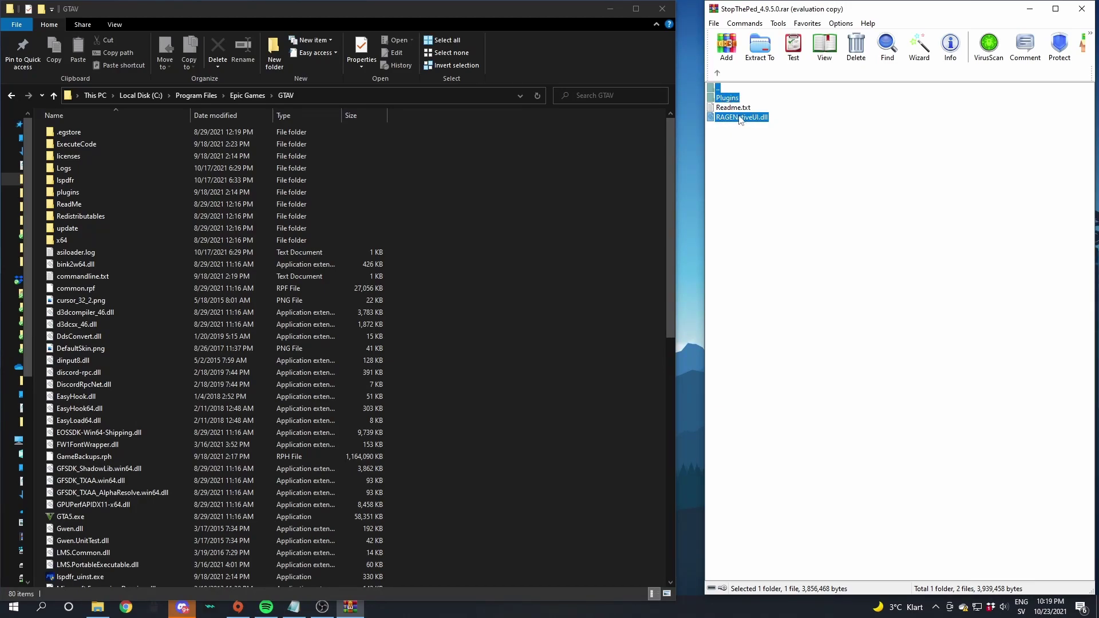
pyautogui.moveTo(739, 119); pyautogui.dragTo(552, 148)
pyautogui.moveTo(581, 232); pyautogui.dragTo(581, 221)
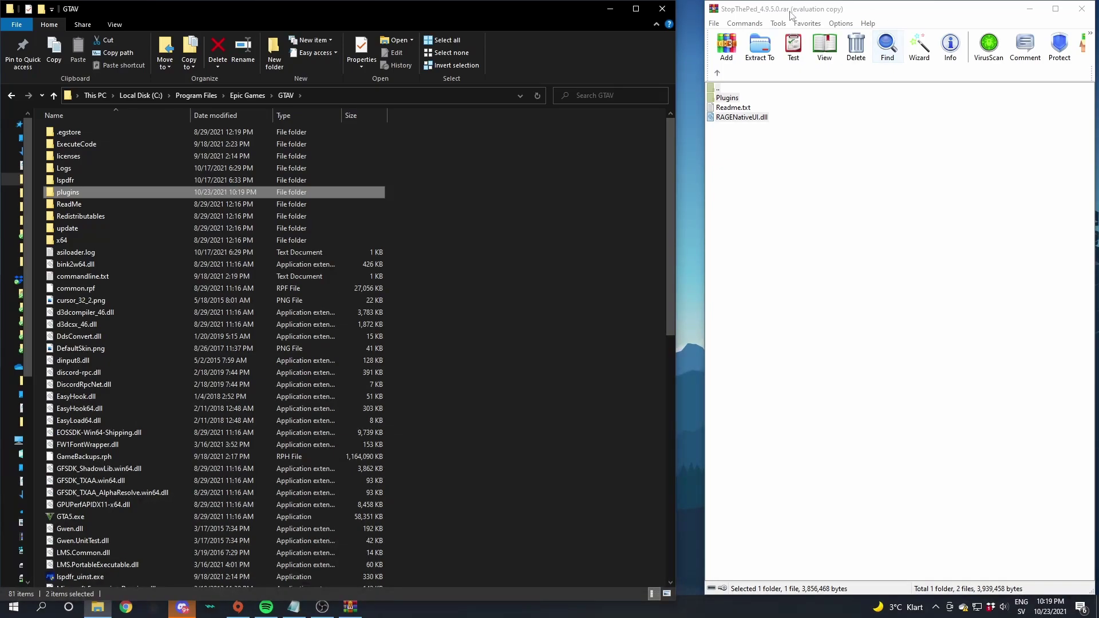
pyautogui.click(1081, 9)
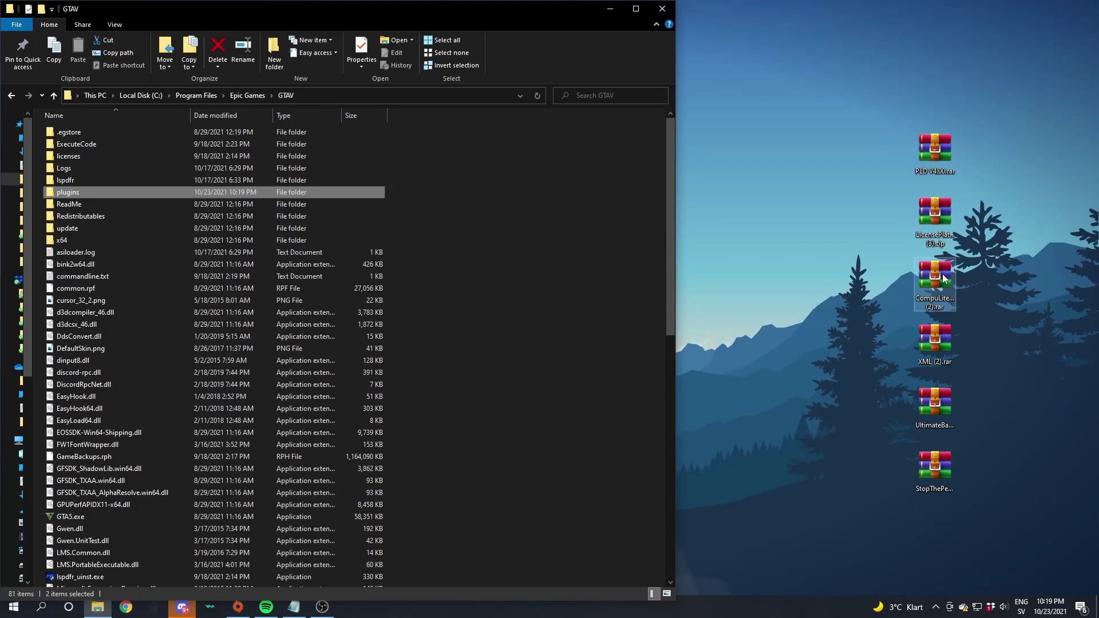
# Delete the StopThePed archive and open the UltimateBackup archive's inner folder.
pyautogui.rightClick(942, 455)
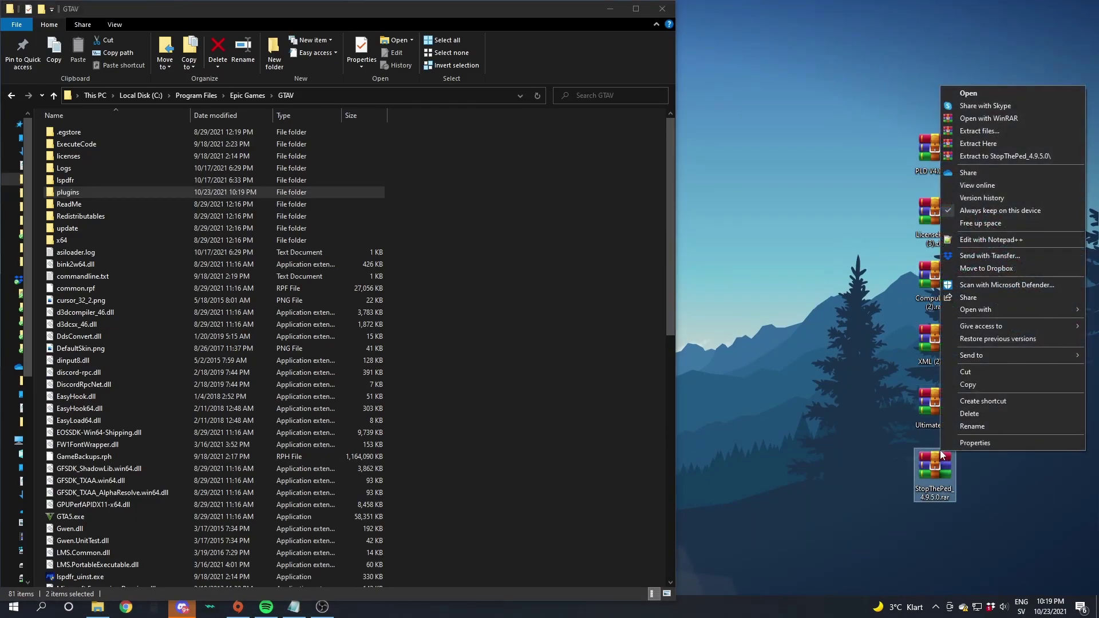
pyautogui.click(968, 415)
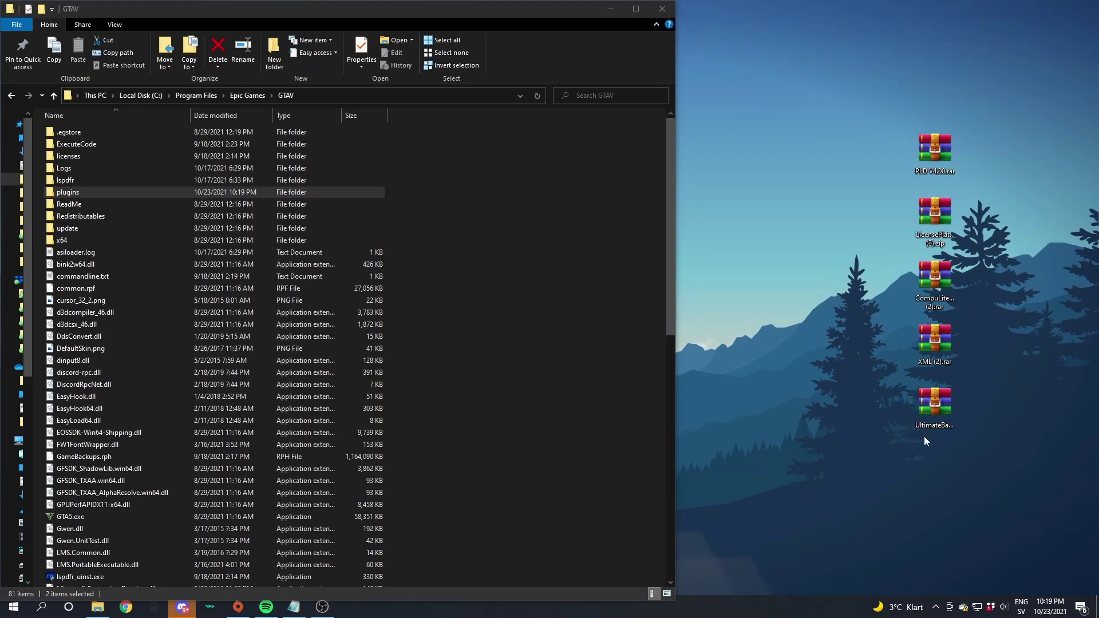
pyautogui.doubleClick(925, 387)
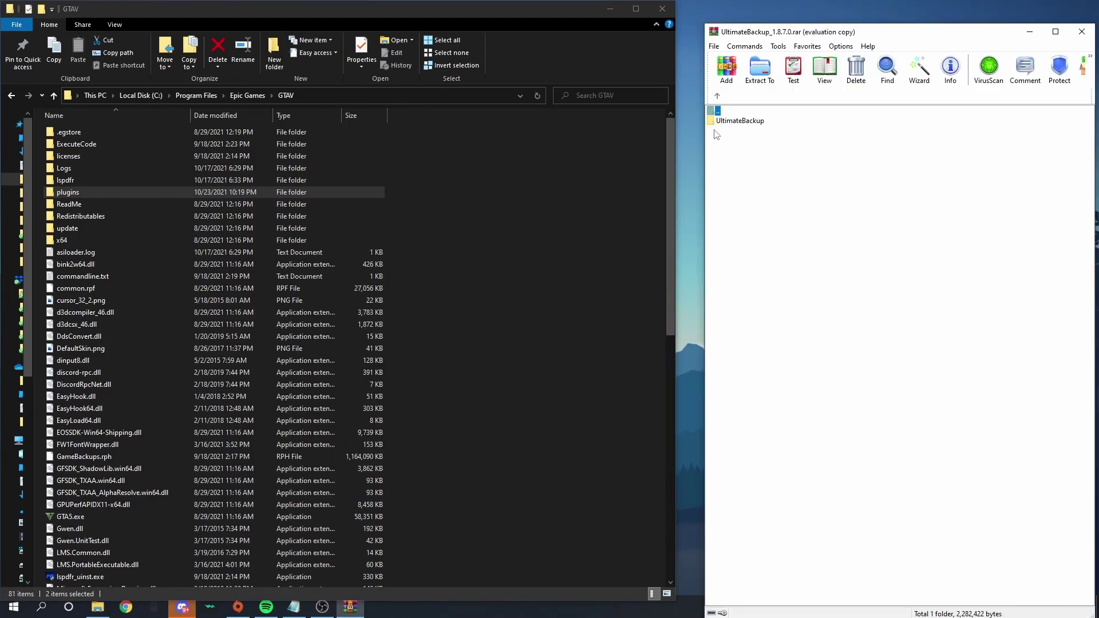
pyautogui.doubleClick(745, 123)
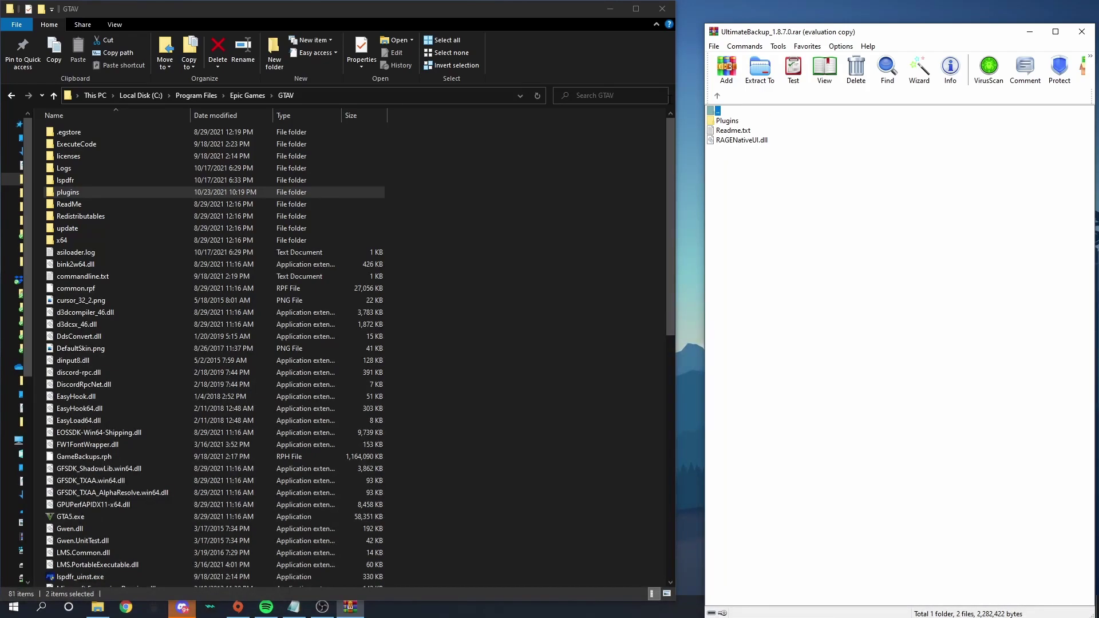
pyautogui.doubleClick(738, 122)
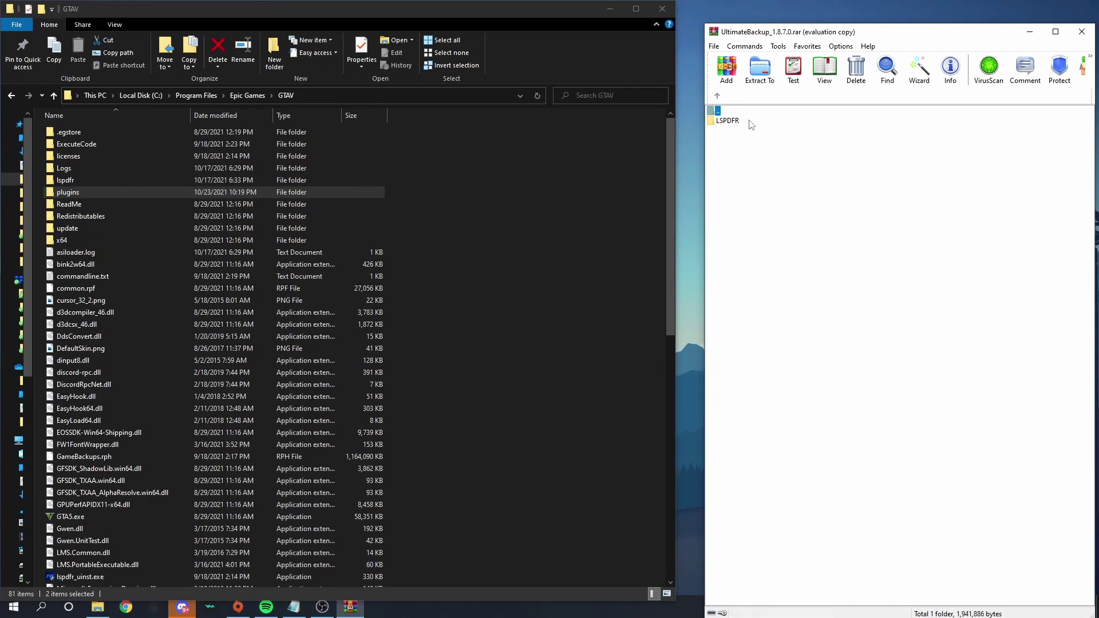
pyautogui.press('BackSpace')
pyautogui.click(717, 96)
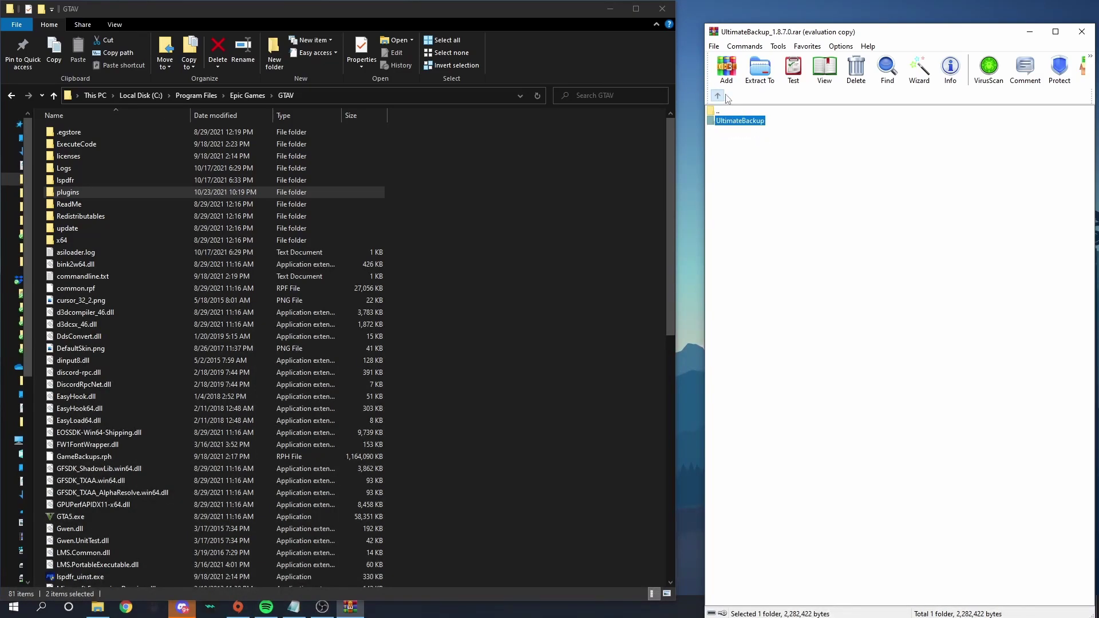
pyautogui.press('Return')
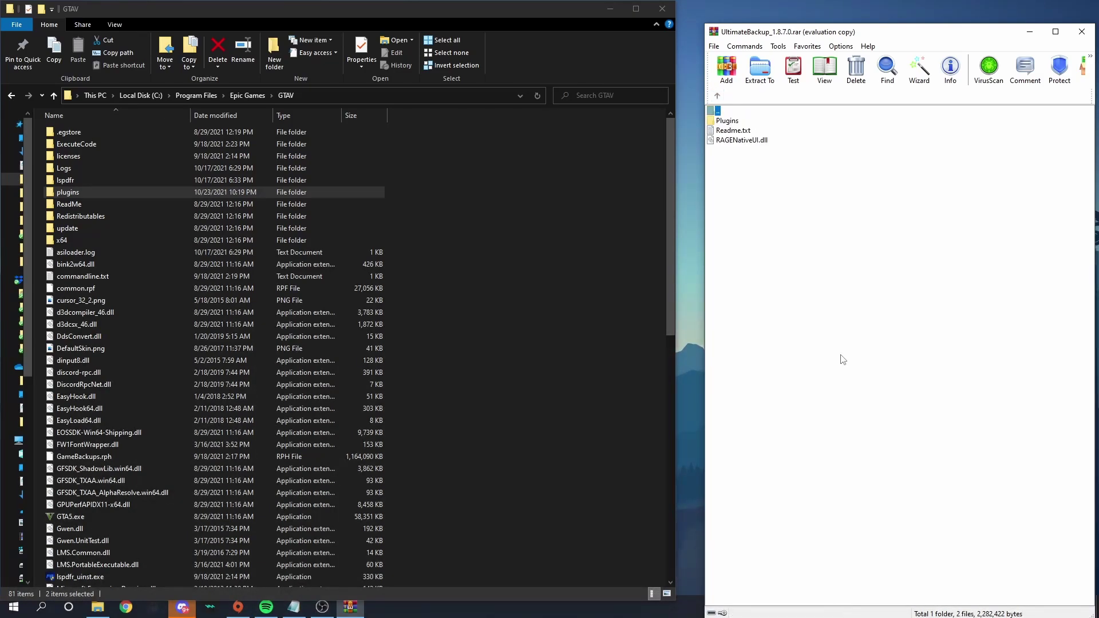
# Copy Plugins and RAGENativeUI.dll into GTAV, replacing the existing files, and close the archive.
pyautogui.click(842, 359)
pyautogui.click(724, 123)
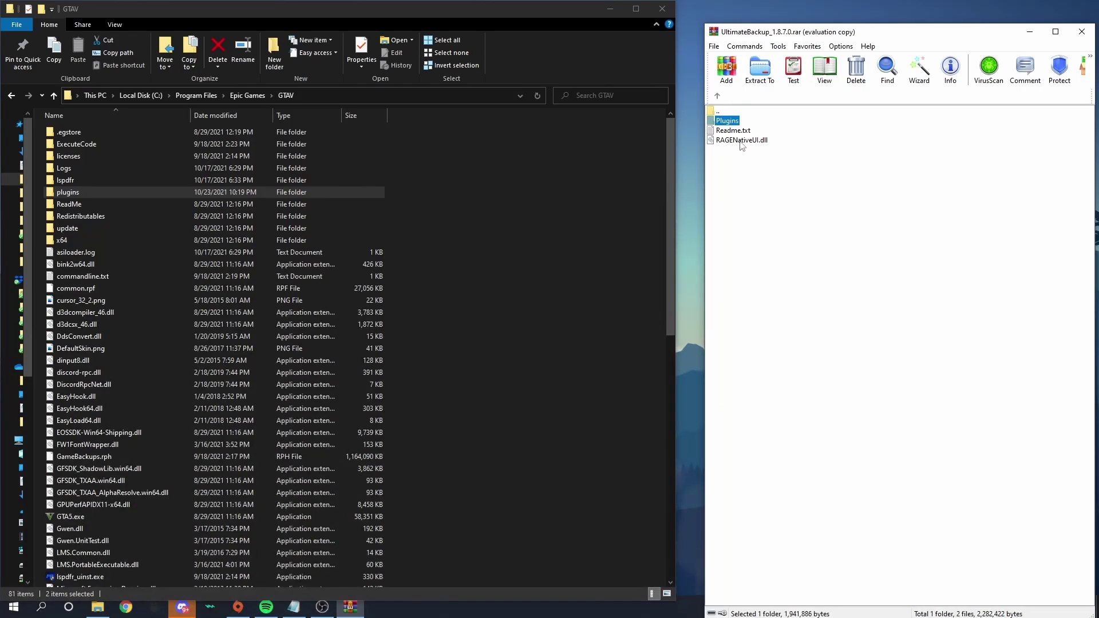
pyautogui.keyDown('ctrl'); pyautogui.click(741, 142); pyautogui.keyUp('ctrl')
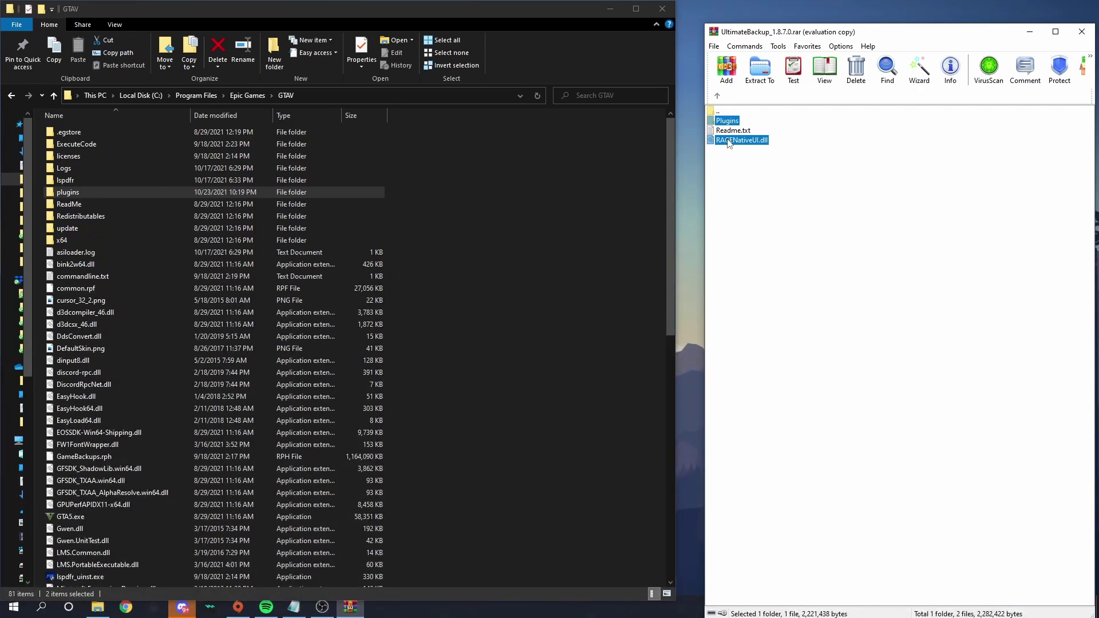
pyautogui.moveTo(730, 143); pyautogui.dragTo(713, 142)
pyautogui.moveTo(526, 220); pyautogui.dragTo(525, 220)
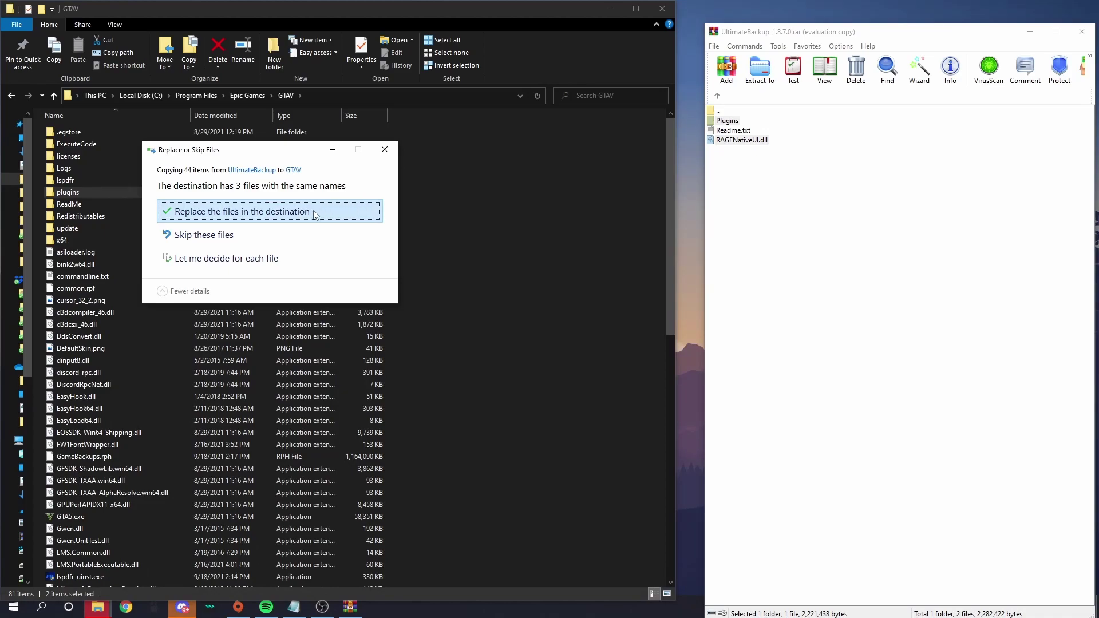
pyautogui.click(308, 216)
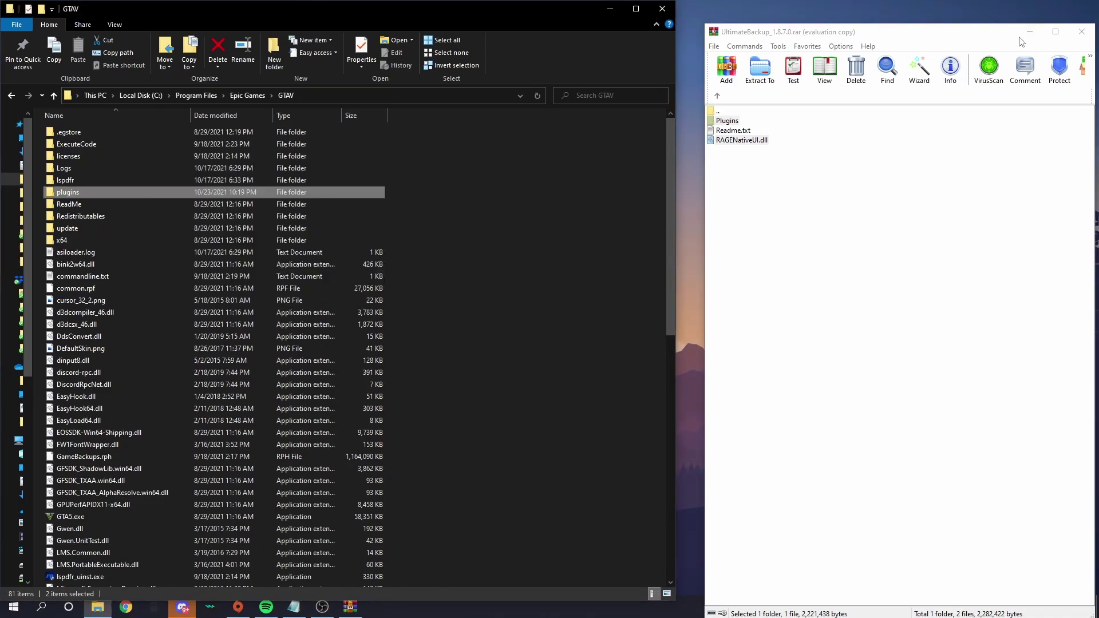
pyautogui.click(1082, 31)
# Delete the UltimateBackup archive, then open CompuLite_1.5.2.6 (2).rar and its CompuLite folder.
pyautogui.rightClick(942, 410)
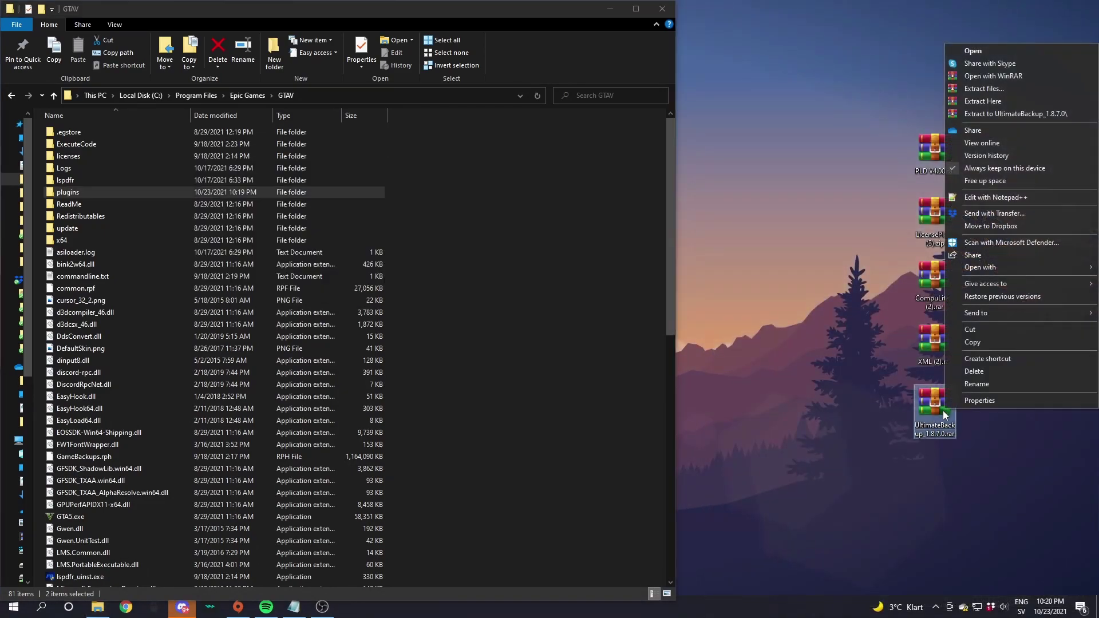
pyautogui.click(991, 375)
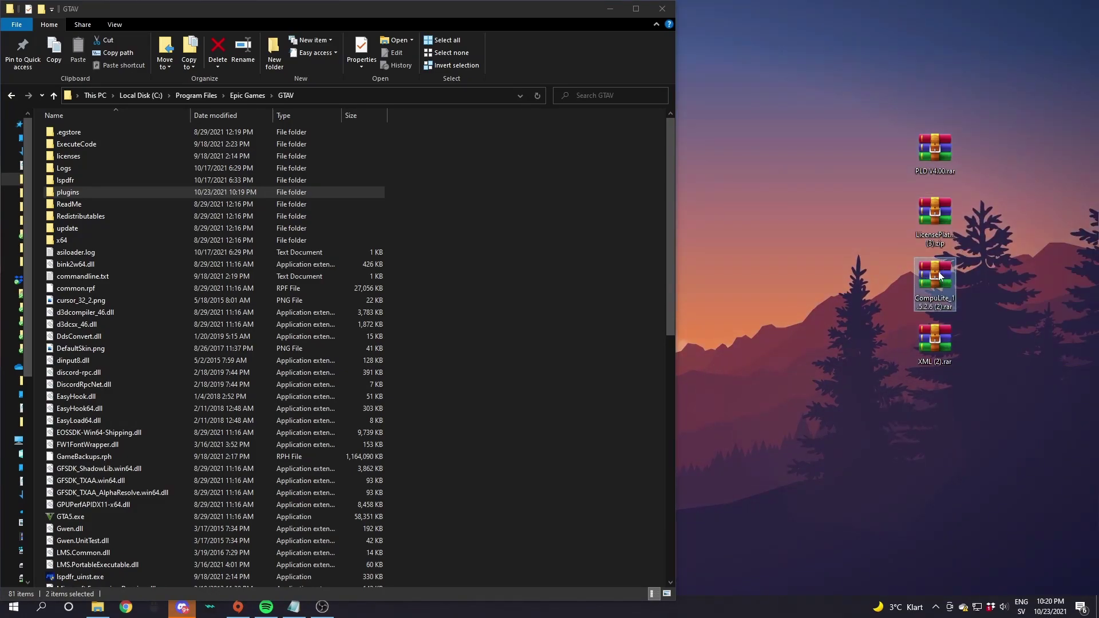
pyautogui.moveTo(940, 281); pyautogui.dragTo(908, 392)
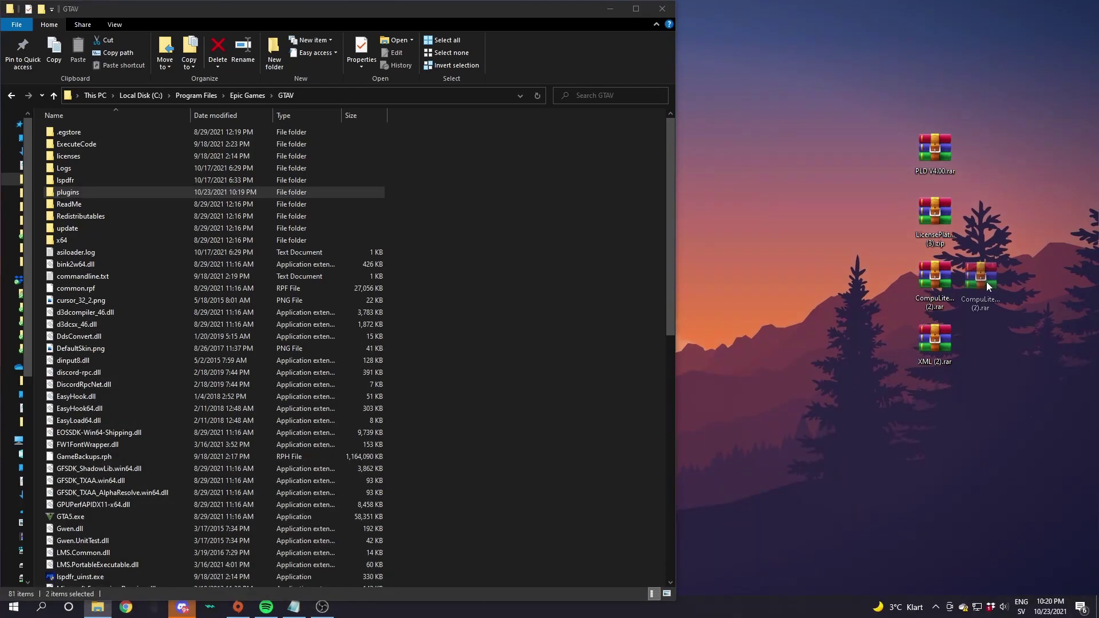
pyautogui.moveTo(986, 282); pyautogui.dragTo(988, 301)
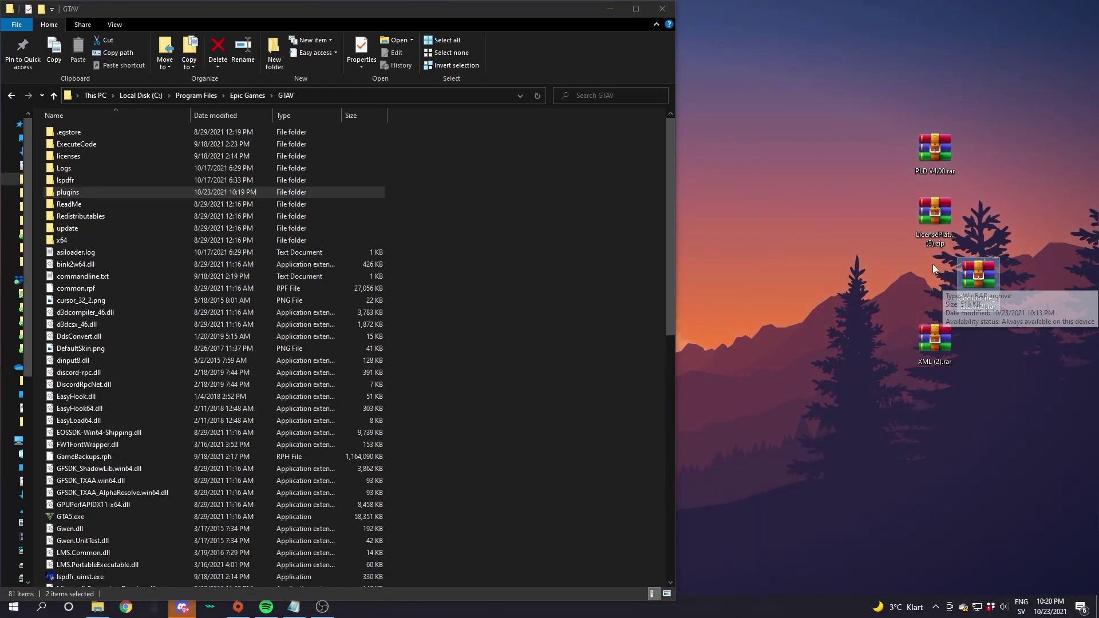
pyautogui.doubleClick(979, 275)
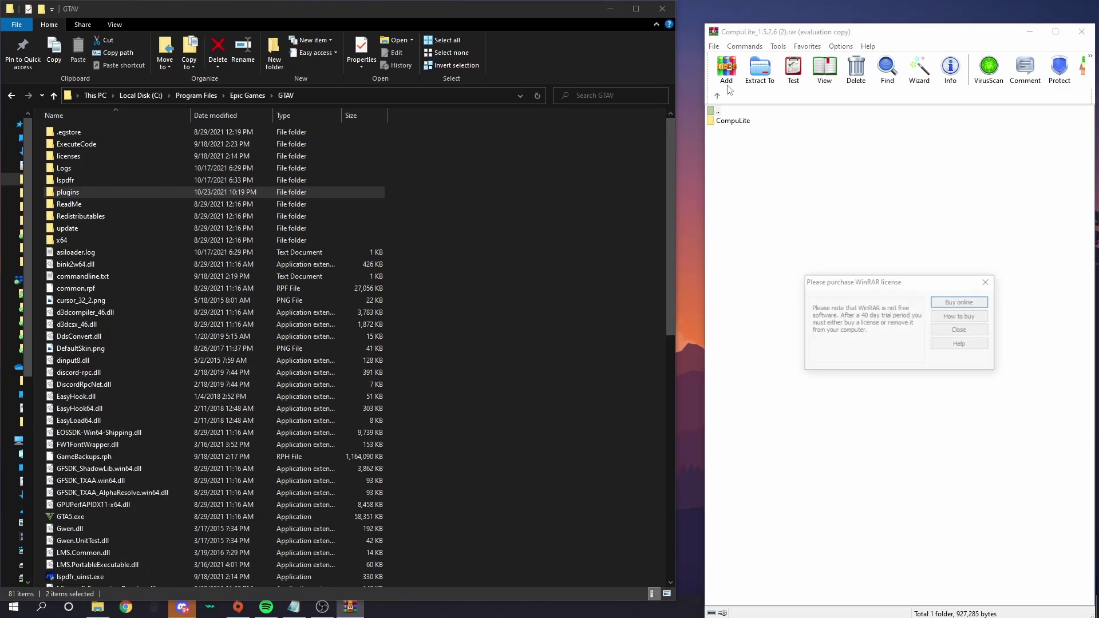
pyautogui.click(986, 282)
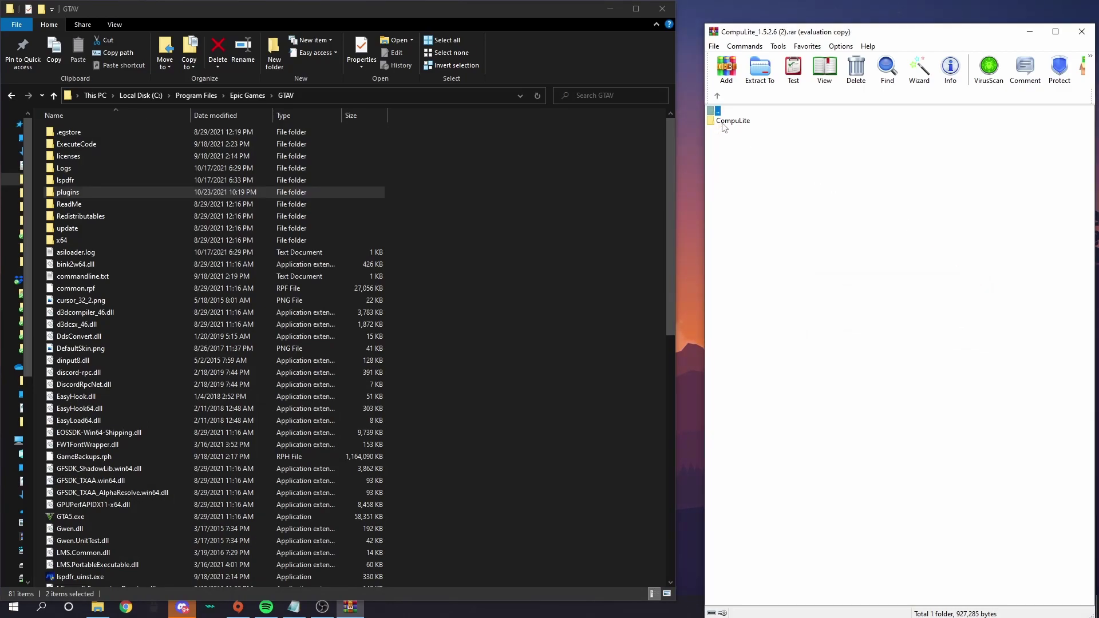
pyautogui.doubleClick(723, 122)
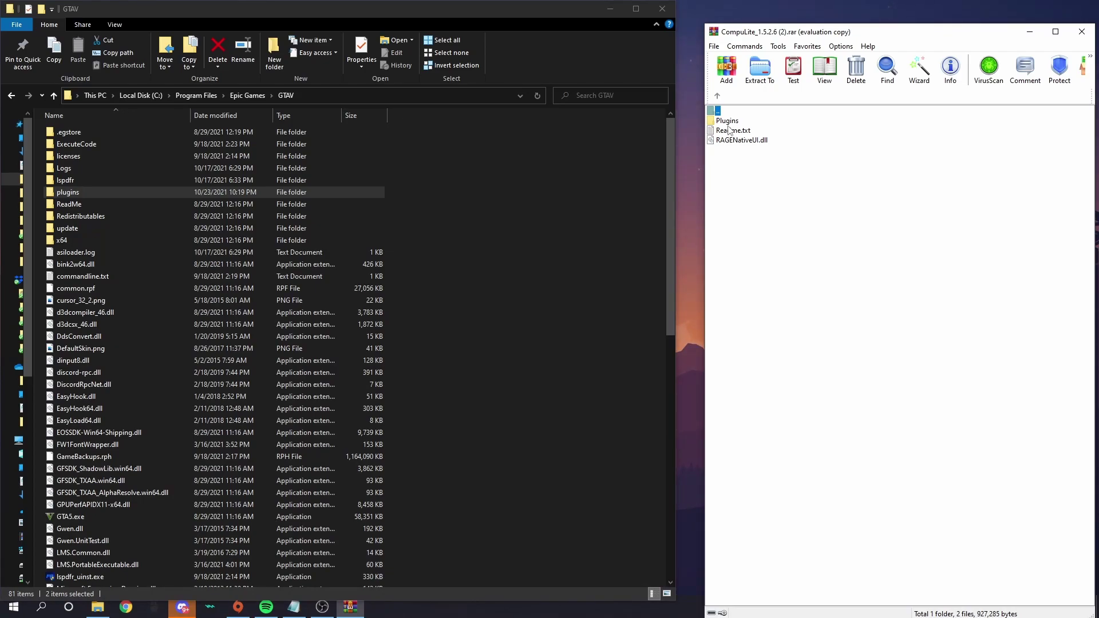
# Drag the CompuLite Plugins folder and RAGENativeUI.dll into the GTAV folder.
pyautogui.click(740, 132)
pyautogui.press('Up')
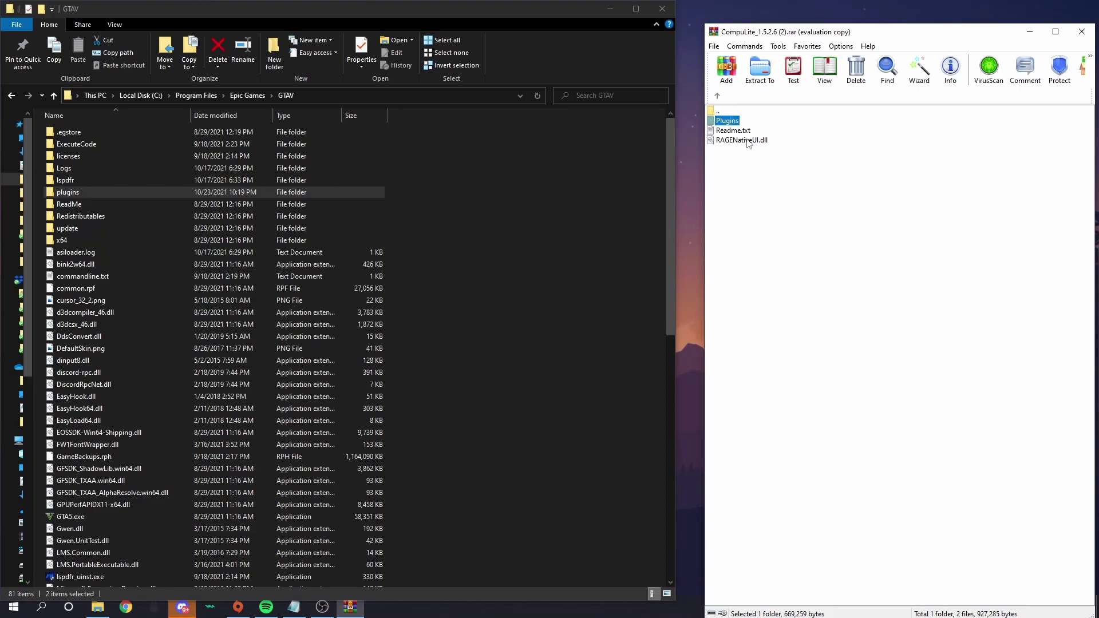
pyautogui.keyDown('ctrl'); pyautogui.click(752, 143); pyautogui.keyUp('ctrl')
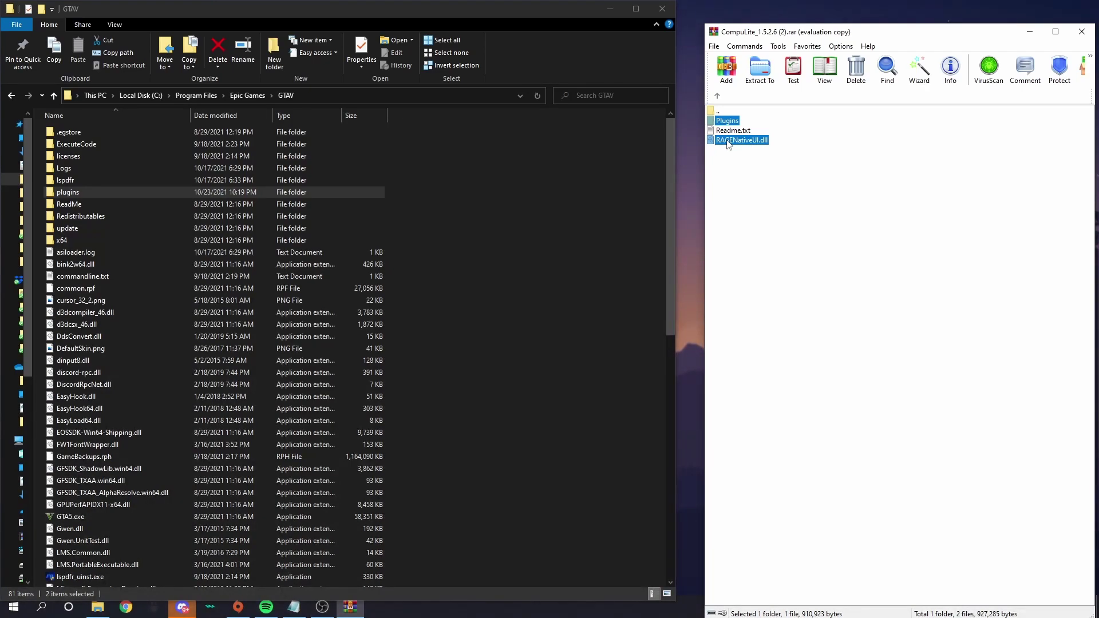
pyautogui.moveTo(728, 143); pyautogui.dragTo(669, 155)
pyautogui.moveTo(565, 207); pyautogui.dragTo(564, 208)
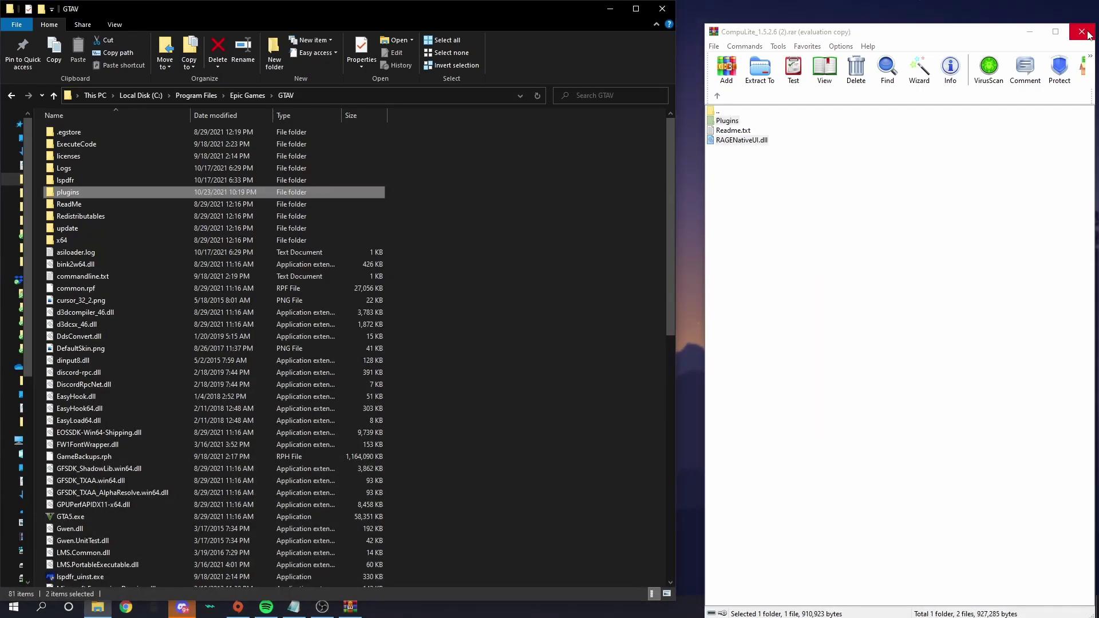
# Close the CompuLite archive and delete its .rar from the desktop.
pyautogui.click(1082, 31)
pyautogui.rightClick(948, 275)
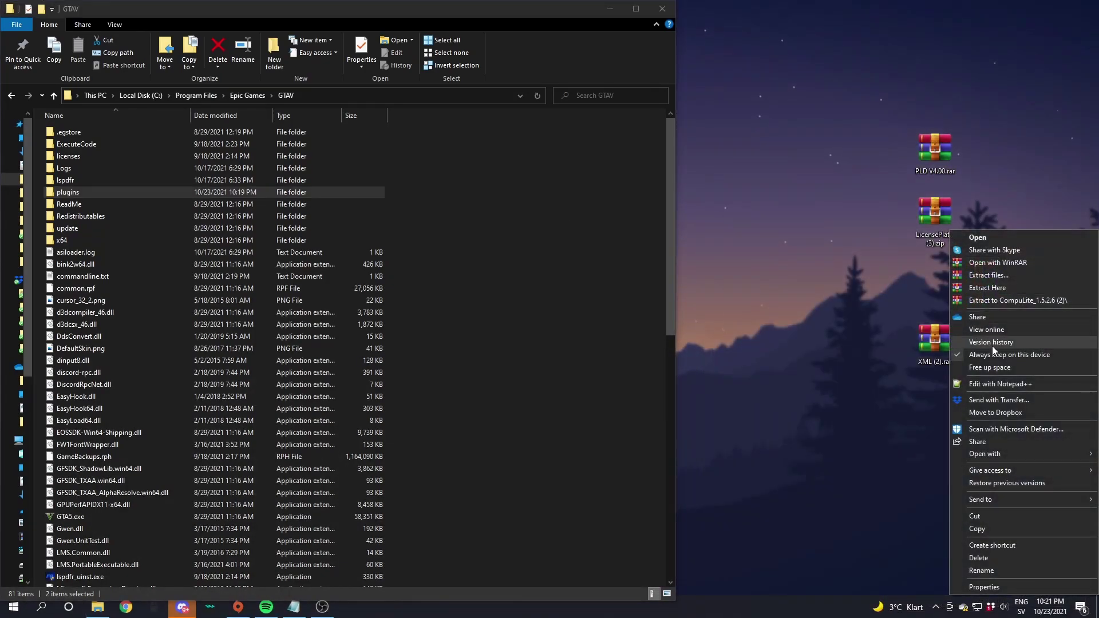
pyautogui.click(976, 560)
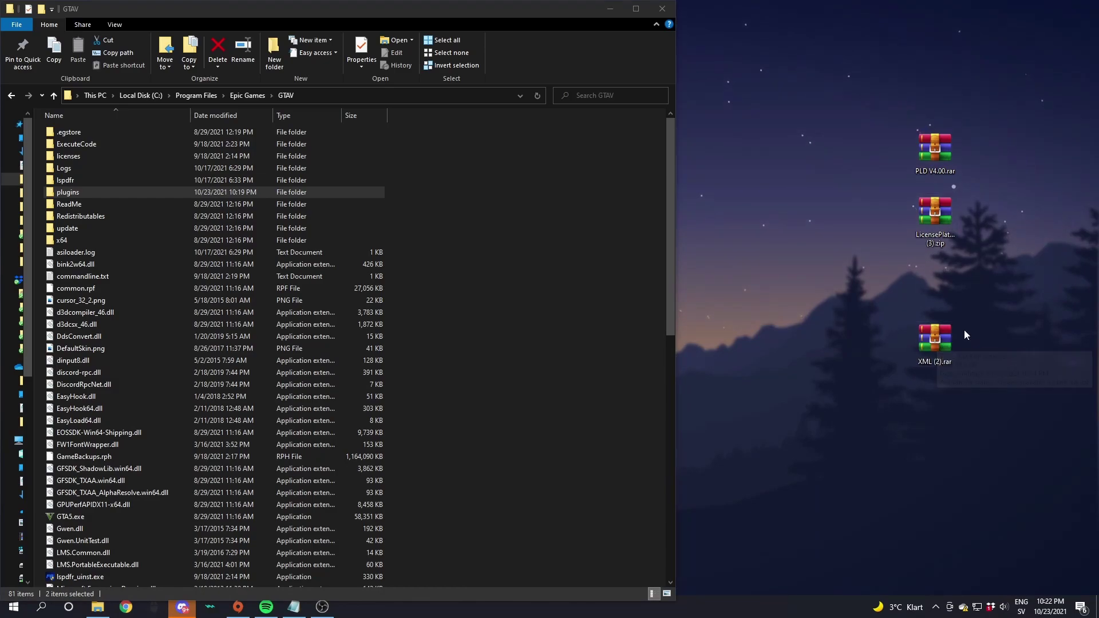
# Extract the Plugins folder from XML (2).rar's XML folder into GTAV, replacing same-named files.
pyautogui.doubleClick(930, 336)
pyautogui.doubleClick(721, 123)
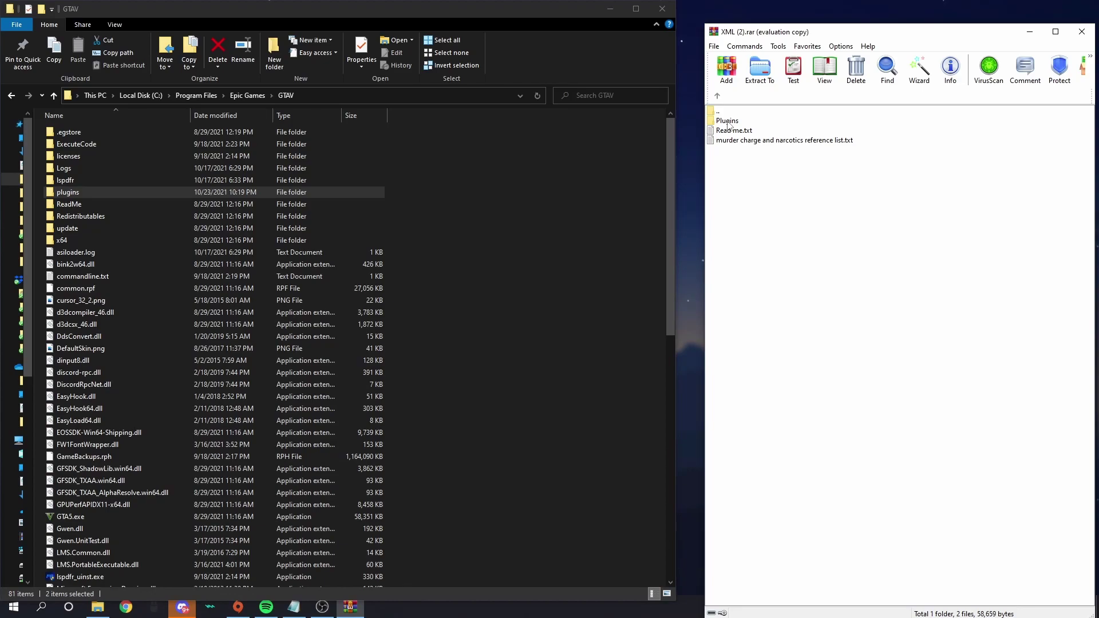
pyautogui.click(728, 123)
pyautogui.moveTo(728, 124); pyautogui.dragTo(624, 125)
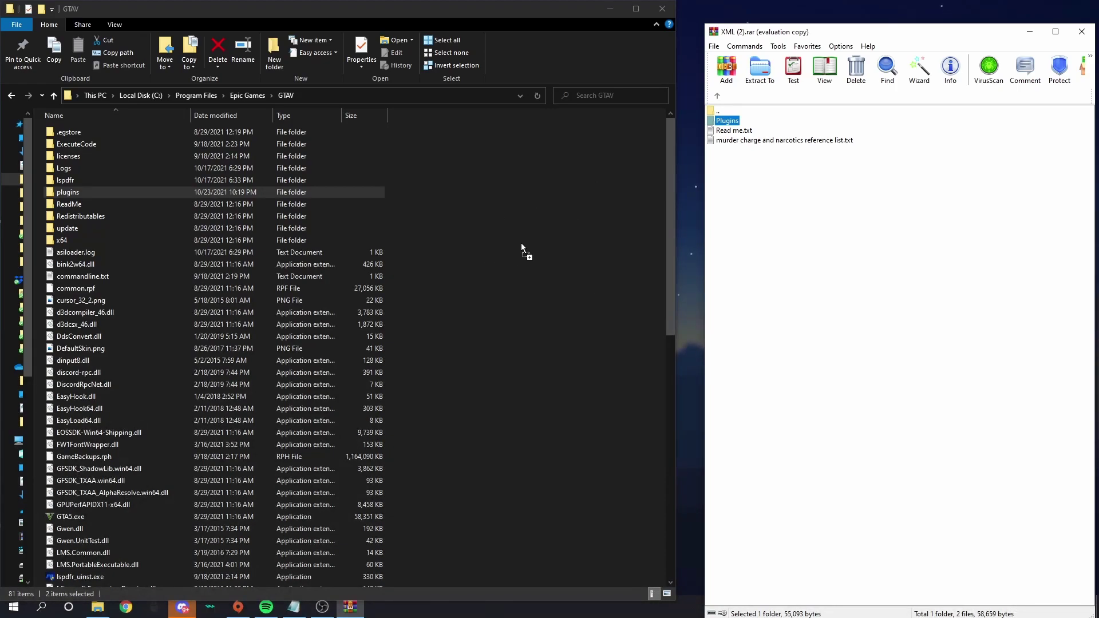
pyautogui.moveTo(521, 244); pyautogui.dragTo(521, 245)
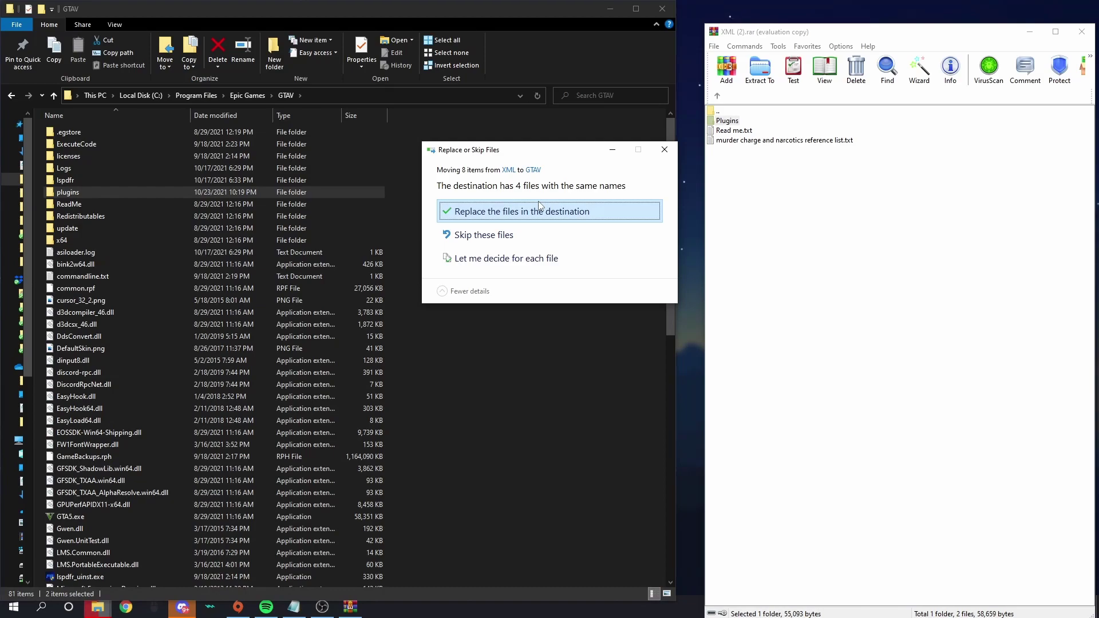
pyautogui.click(539, 211)
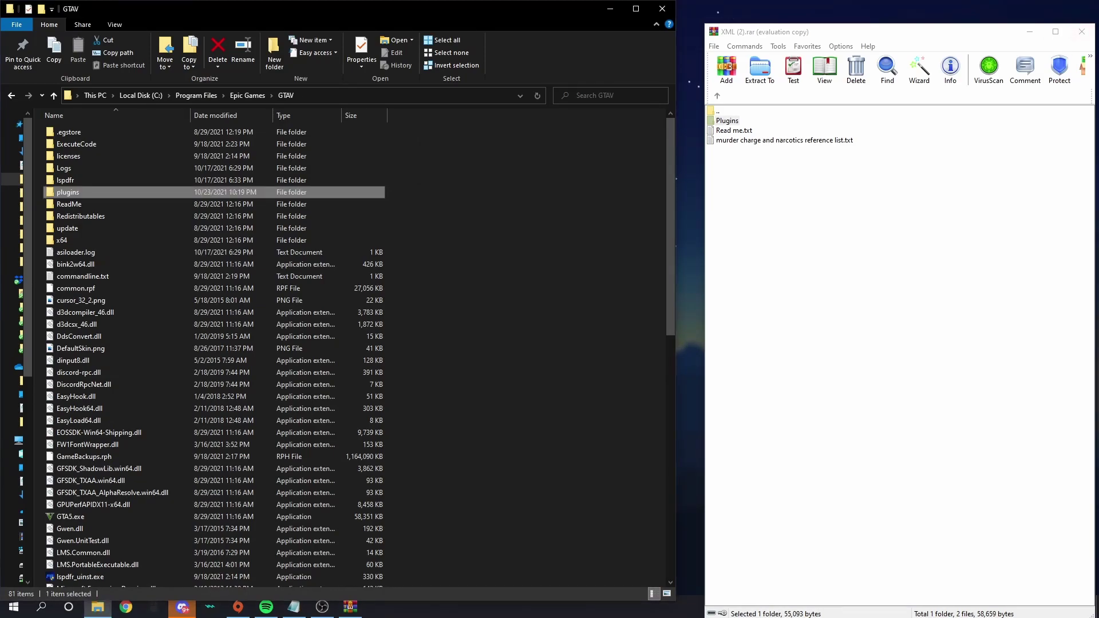
# Close the XML archive and delete XML (2).rar from the desktop.
pyautogui.click(1082, 31)
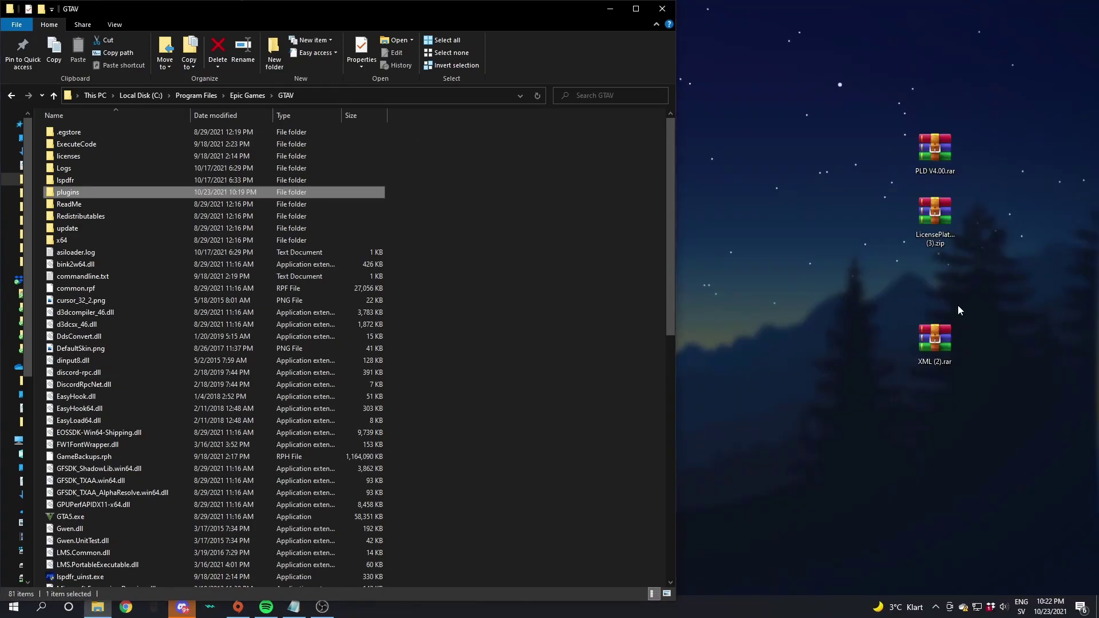
pyautogui.click(937, 343)
pyautogui.rightClick(929, 338)
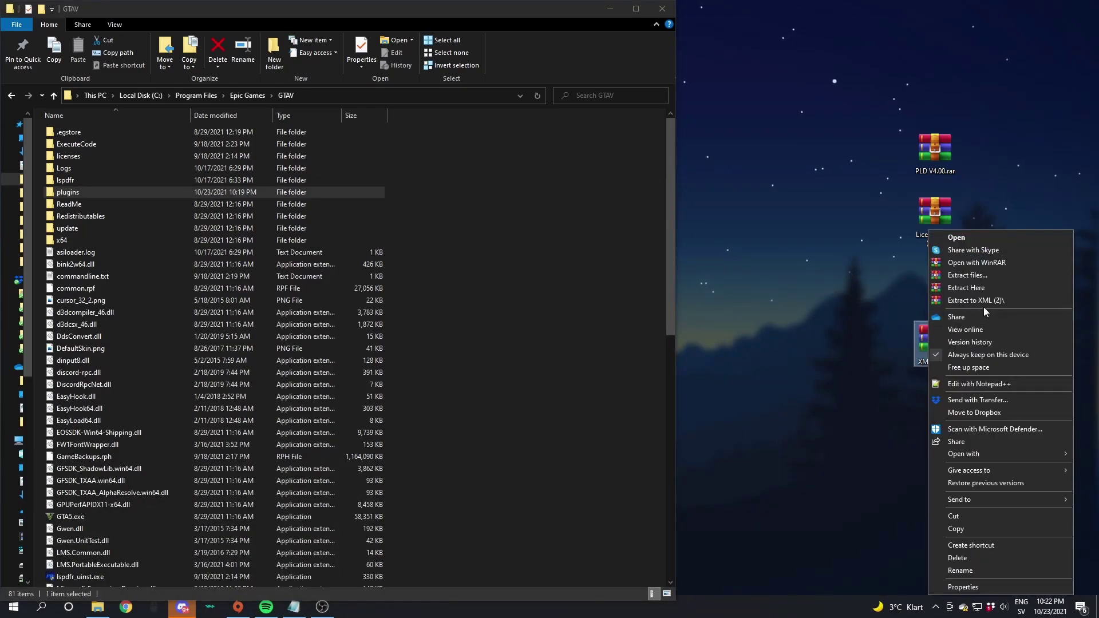
pyautogui.click(957, 558)
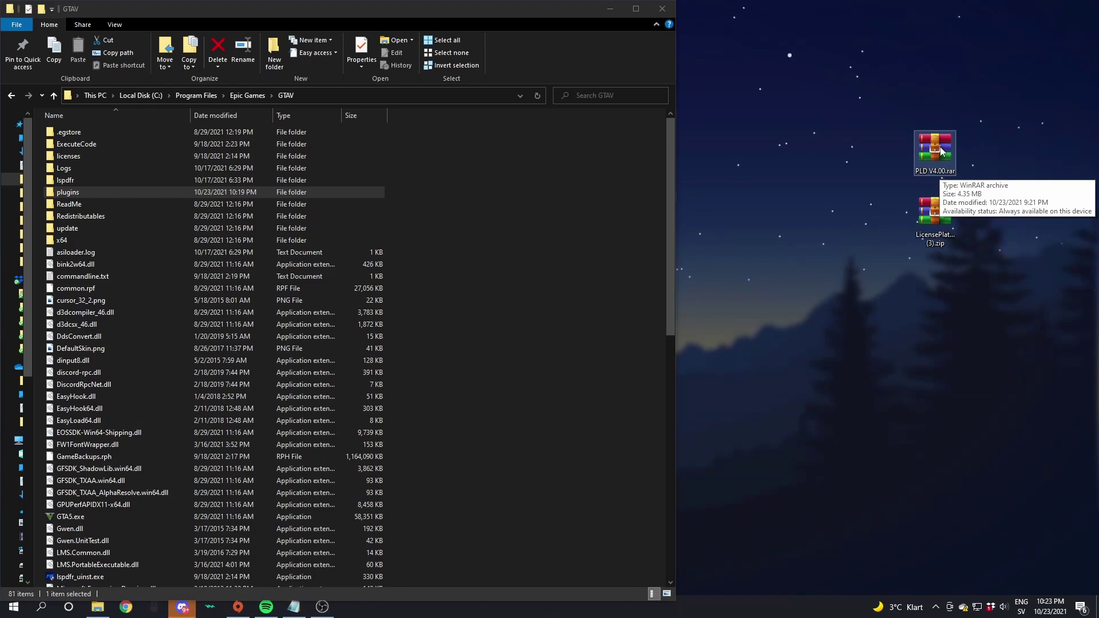
# Open PLD V4.00.rar and browse to INSTALLATION FILES > Grand Theft Auto V.
pyautogui.moveTo(870, 75); pyautogui.dragTo(830, 114)
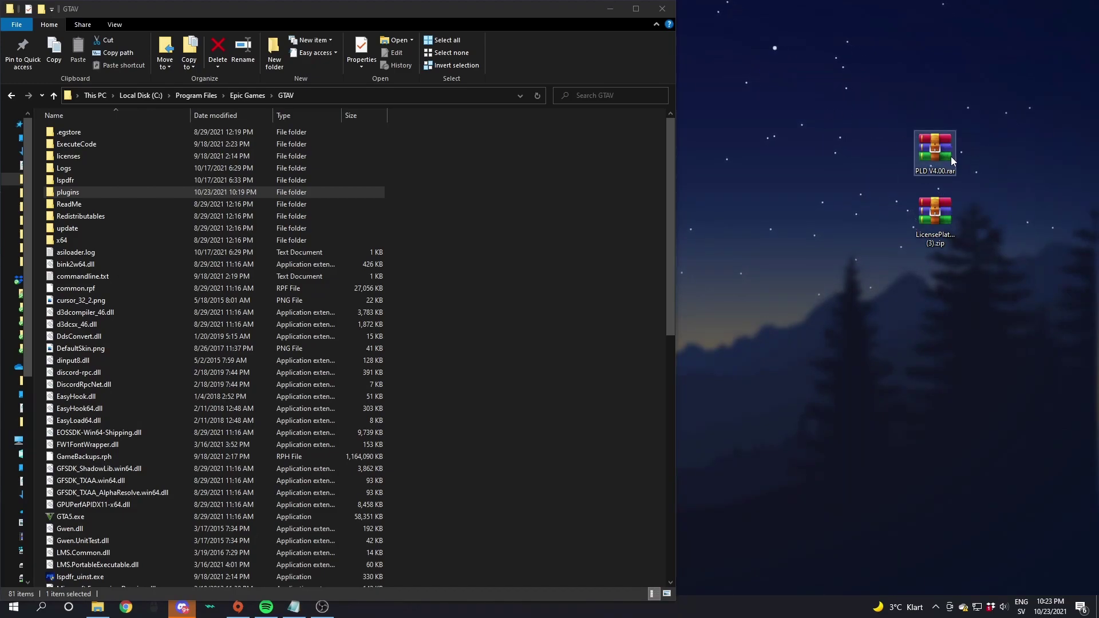
pyautogui.click(950, 140)
pyautogui.doubleClick(950, 140)
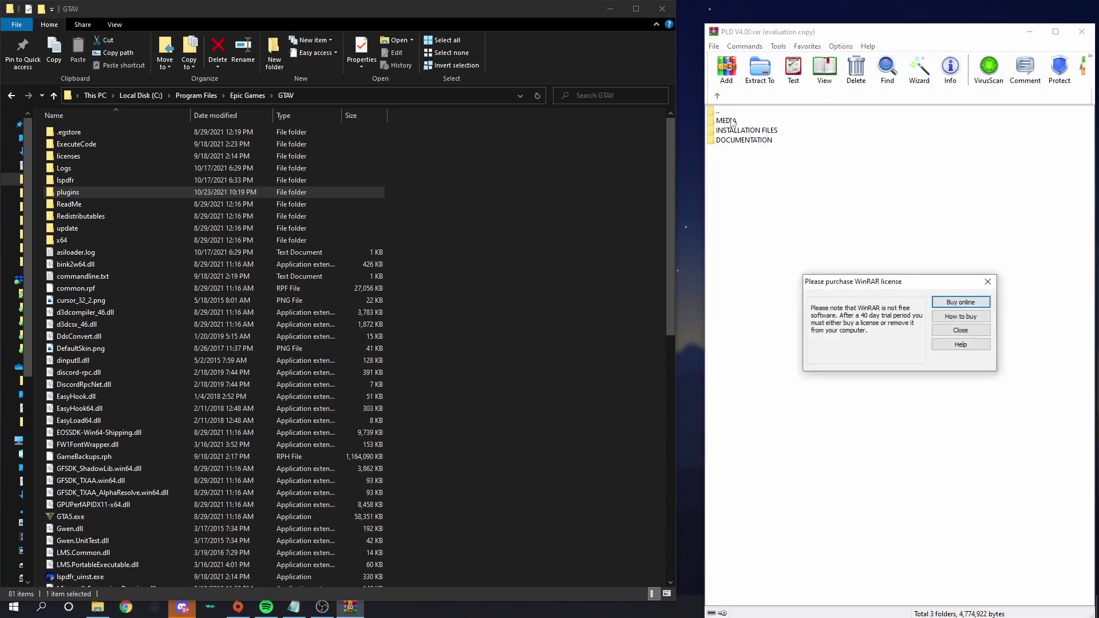
pyautogui.click(987, 281)
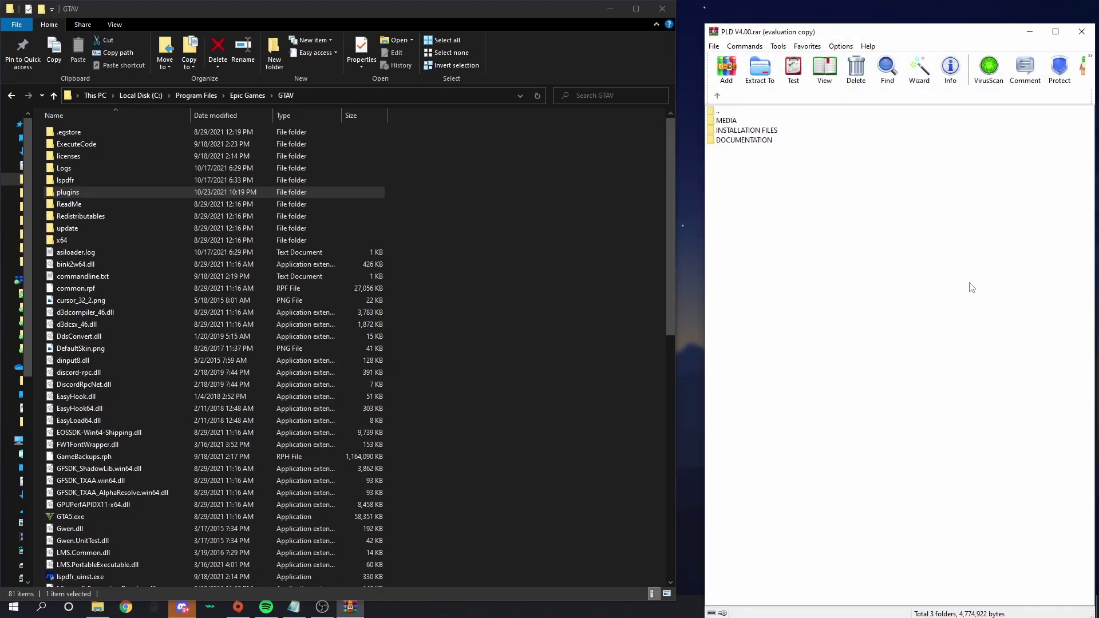
pyautogui.click(756, 131)
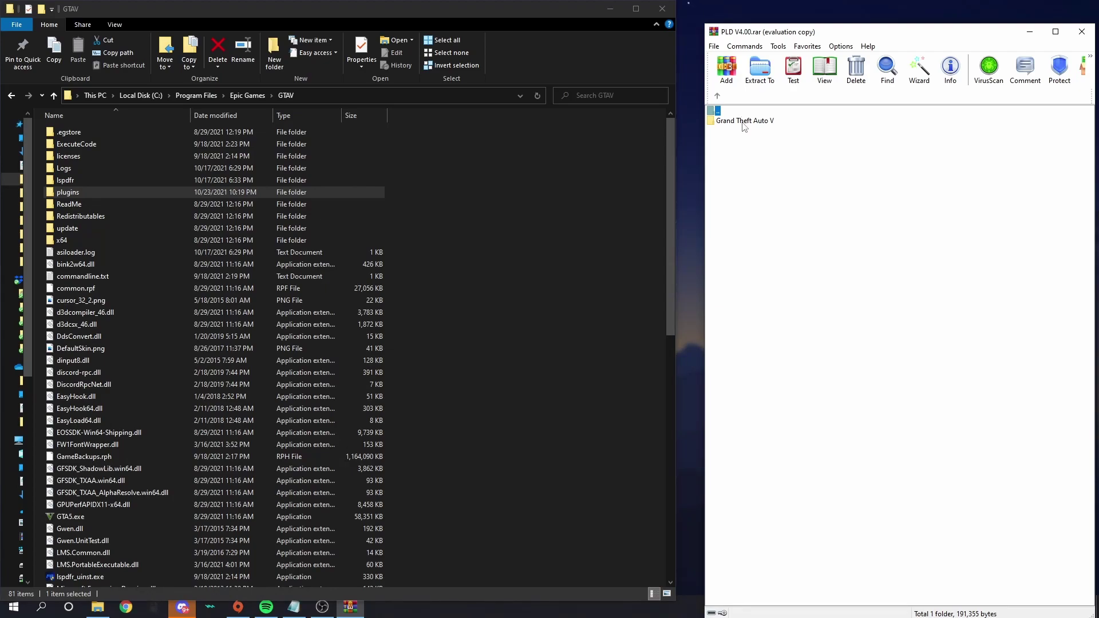
pyautogui.doubleClick(744, 122)
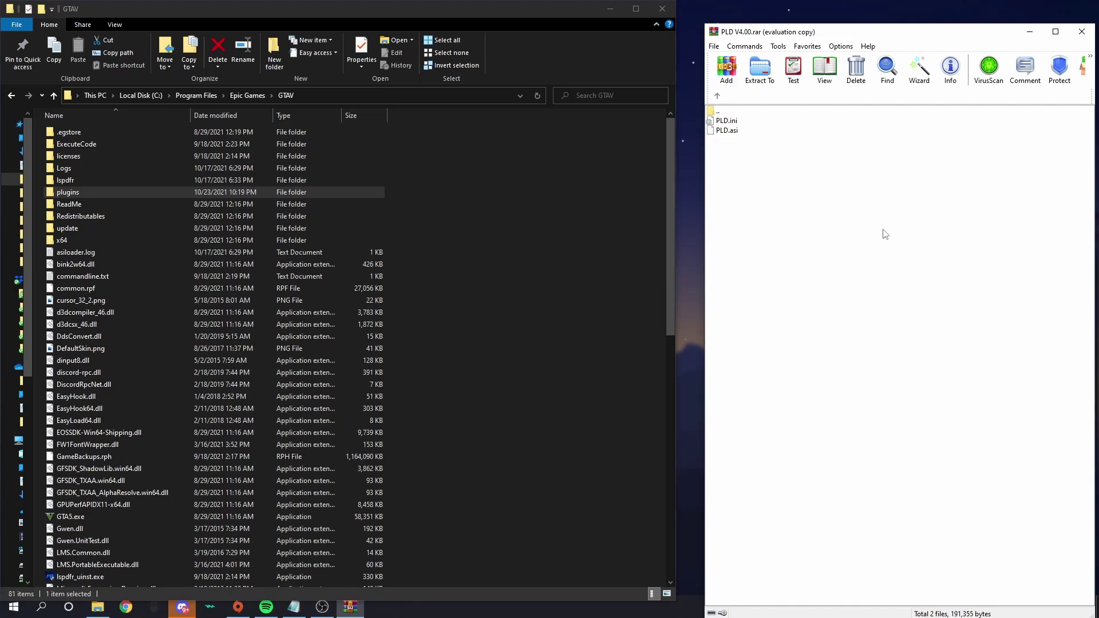
# Copy PLD.ini and PLD.asi into the GTAV game folder.
pyautogui.moveTo(761, 308); pyautogui.dragTo(725, 121)
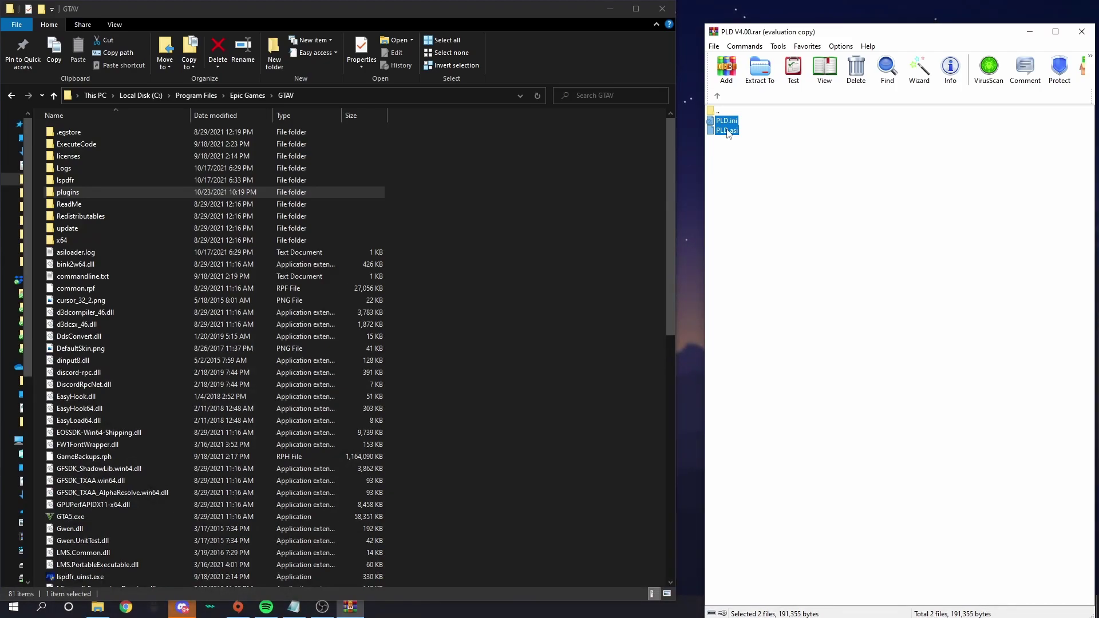
pyautogui.moveTo(728, 132); pyautogui.dragTo(607, 151)
pyautogui.moveTo(553, 208); pyautogui.dragTo(549, 215)
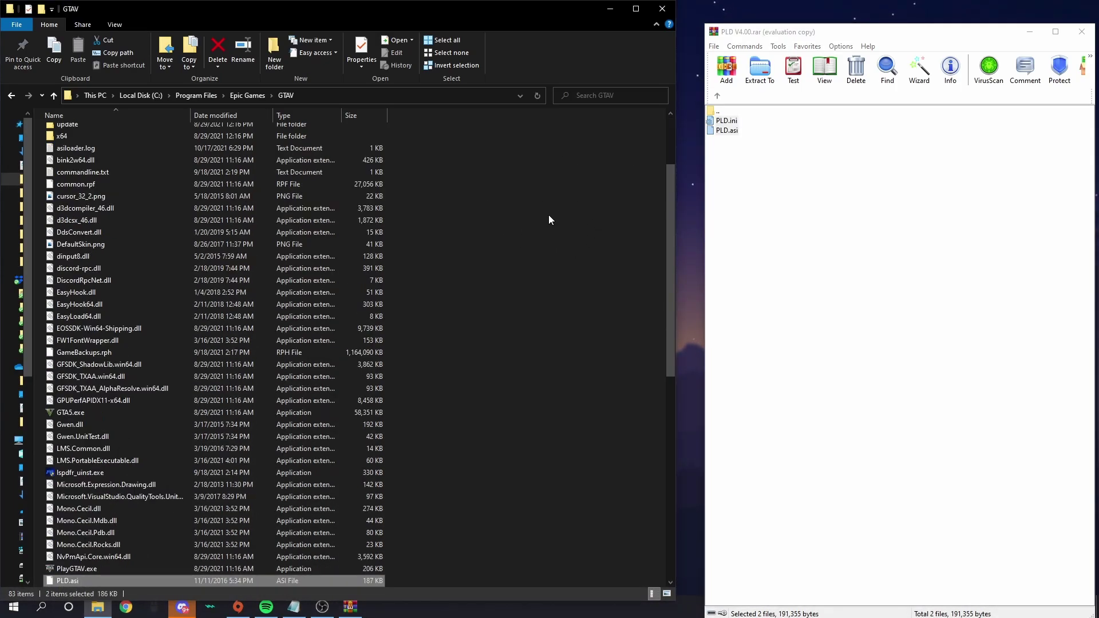